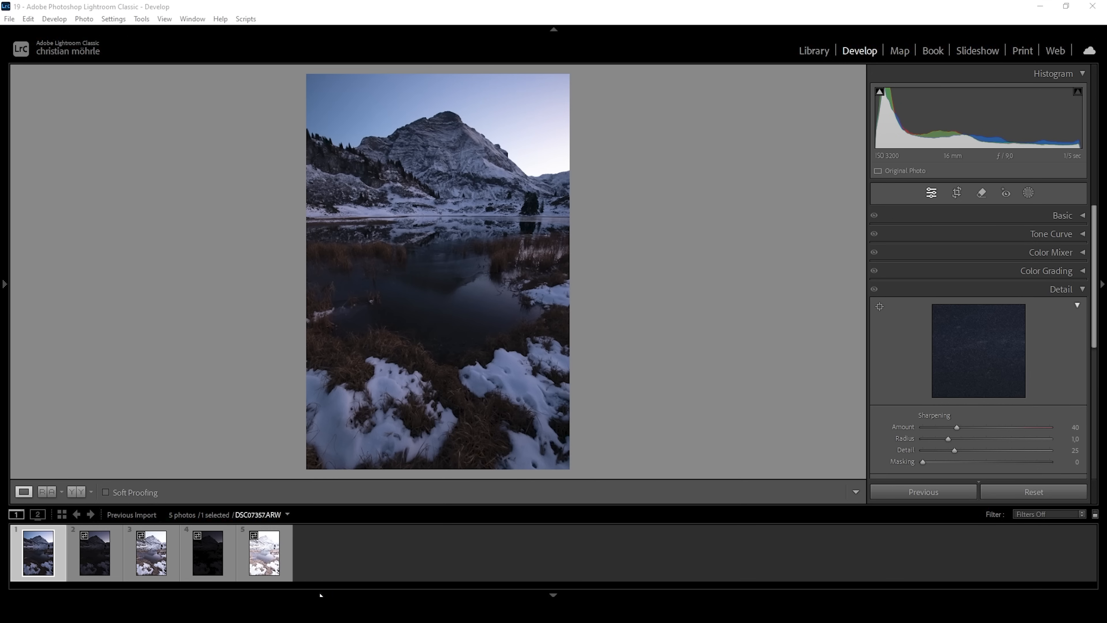
Merge all five bracketed photos into an HDR image with Auto Align on and no deghosting
shift+click(256, 570)
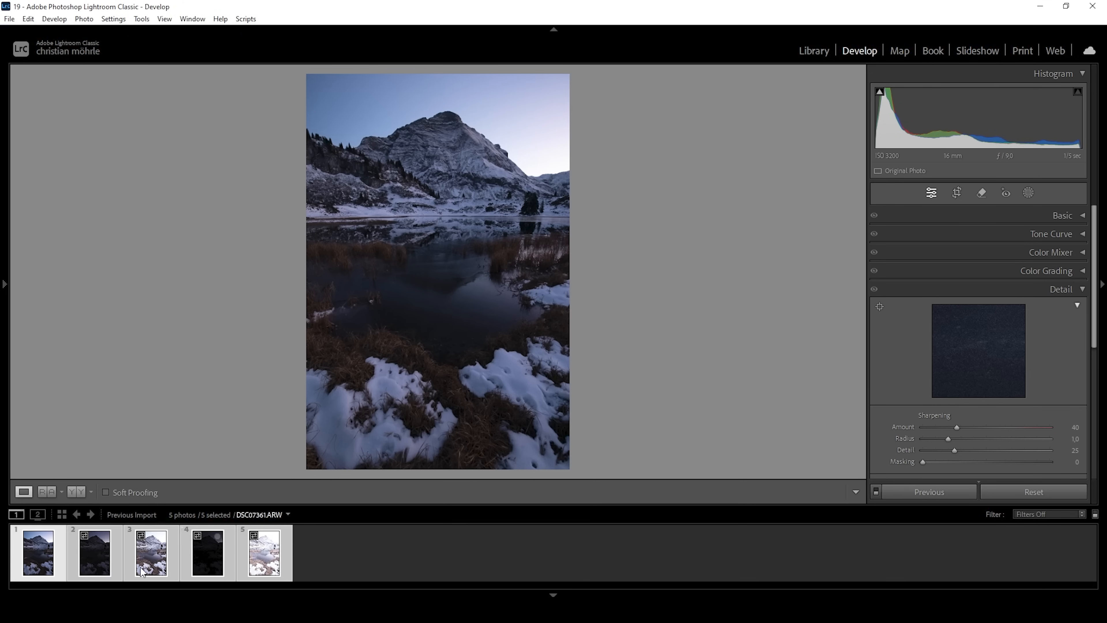
right_click(248, 556)
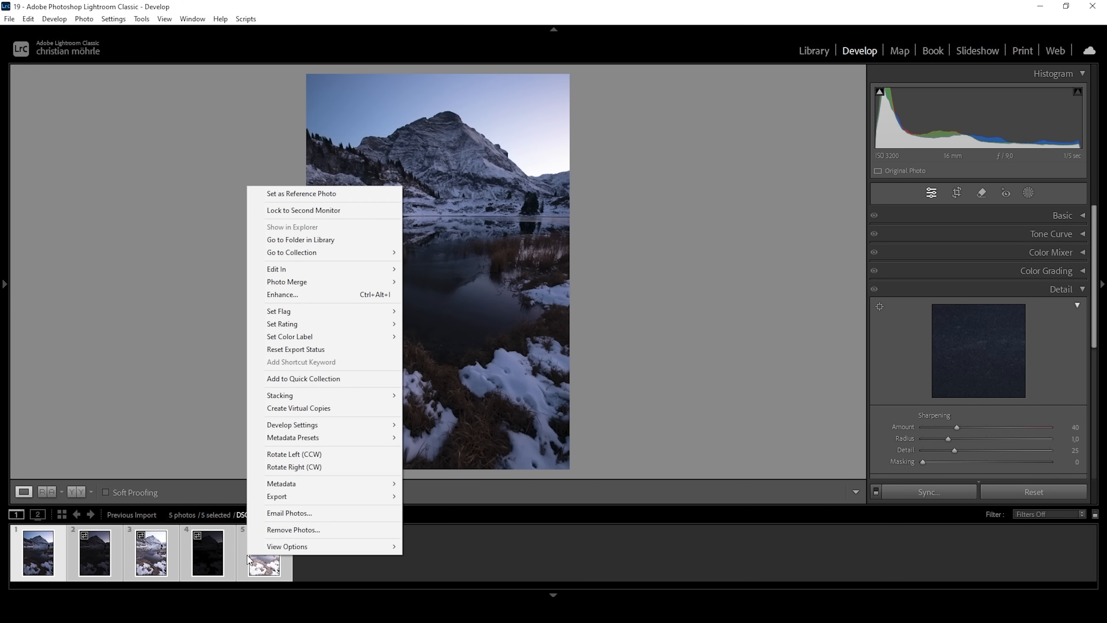
mouse_move(307, 285)
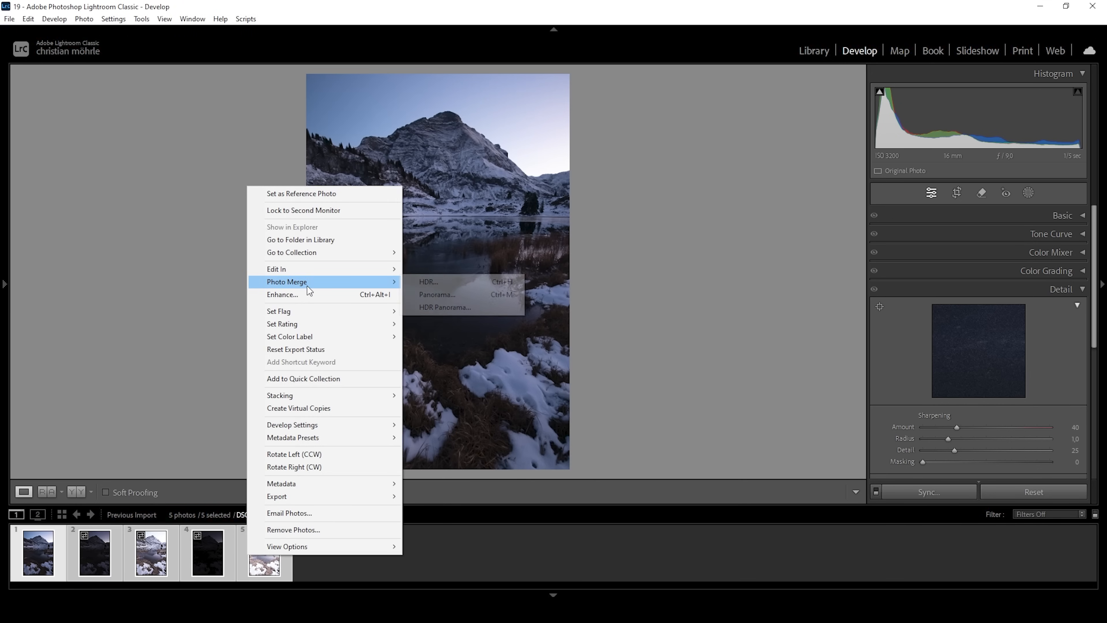
click(435, 284)
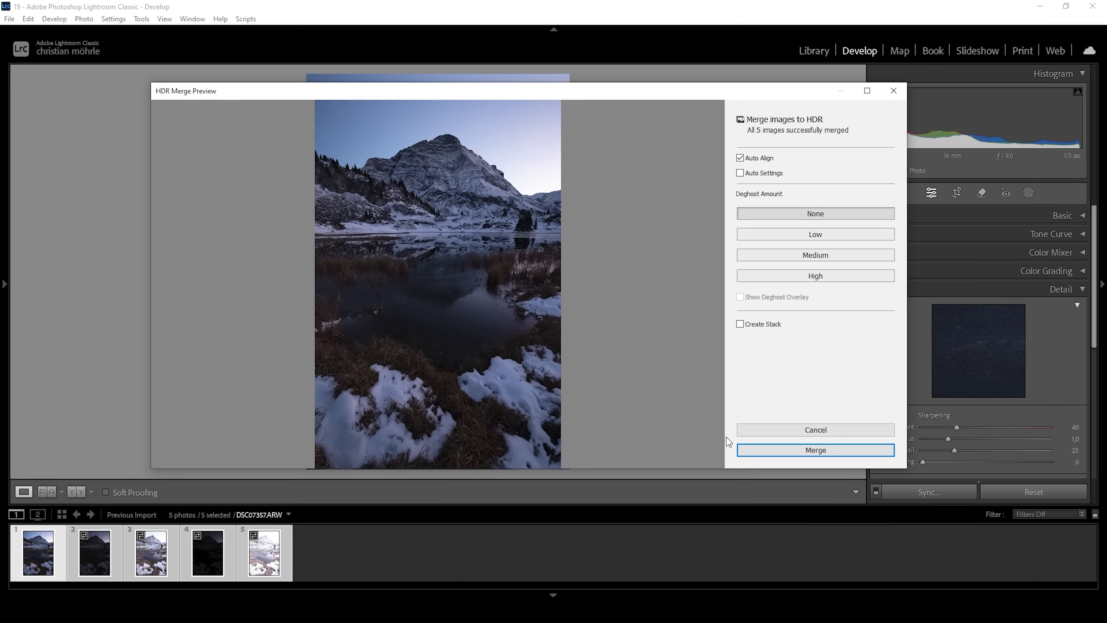
click(754, 449)
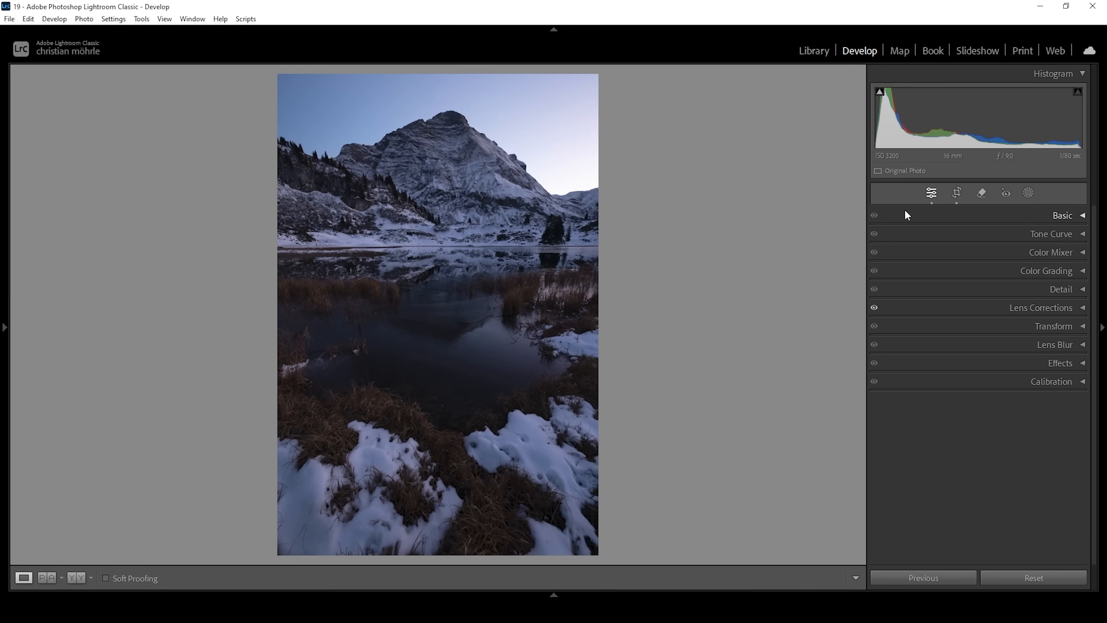
Change the merged photo's profile to Adobe Landscape in the basic adjustments
click(1036, 215)
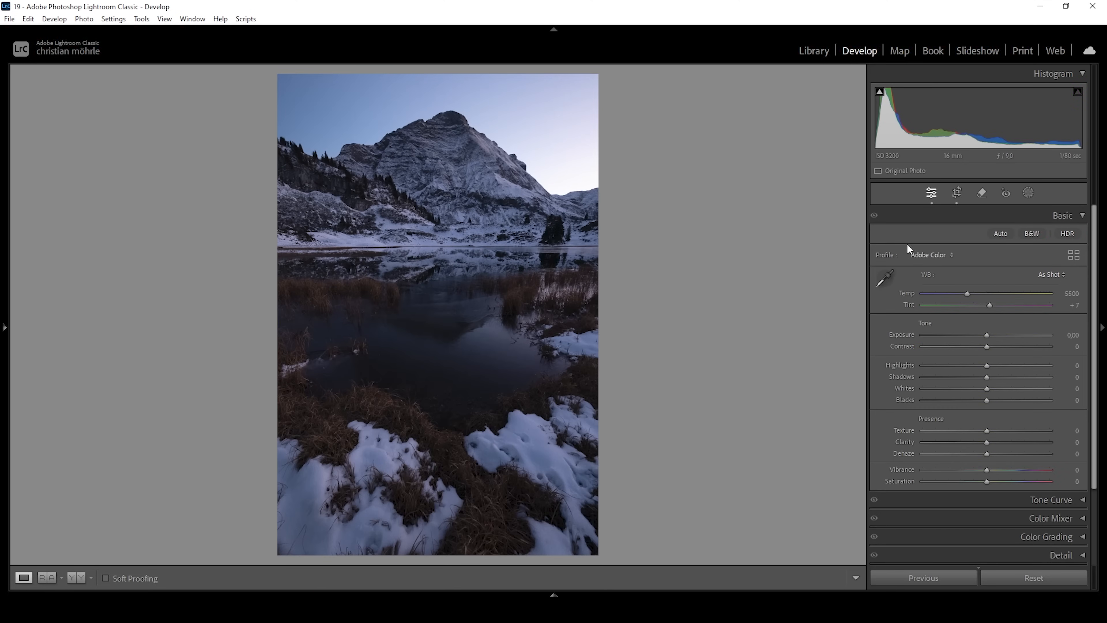
click(945, 253)
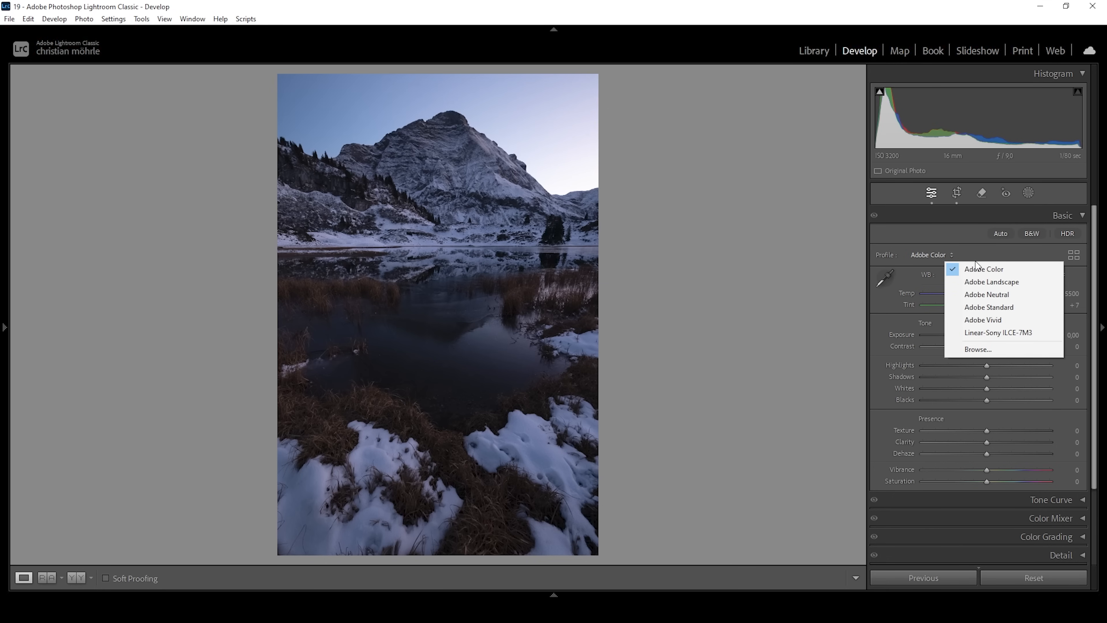
click(1000, 281)
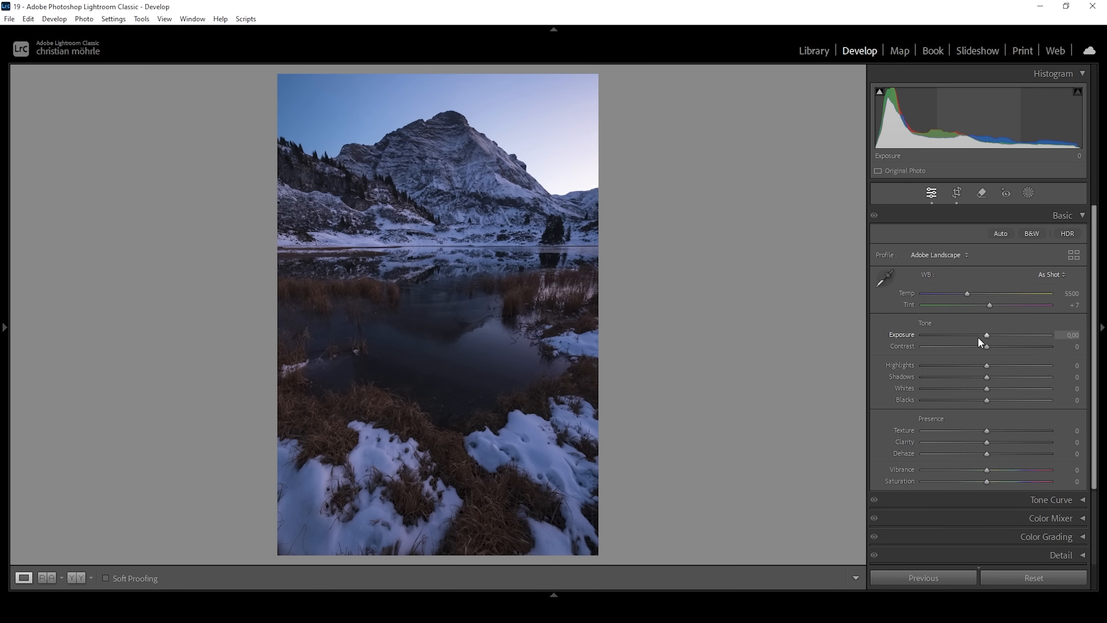
Set Exposure to +0.50, Shadows to +8 and Blacks to +15, and warm the white balance temperature to 6150
drag(988, 336, 991, 337)
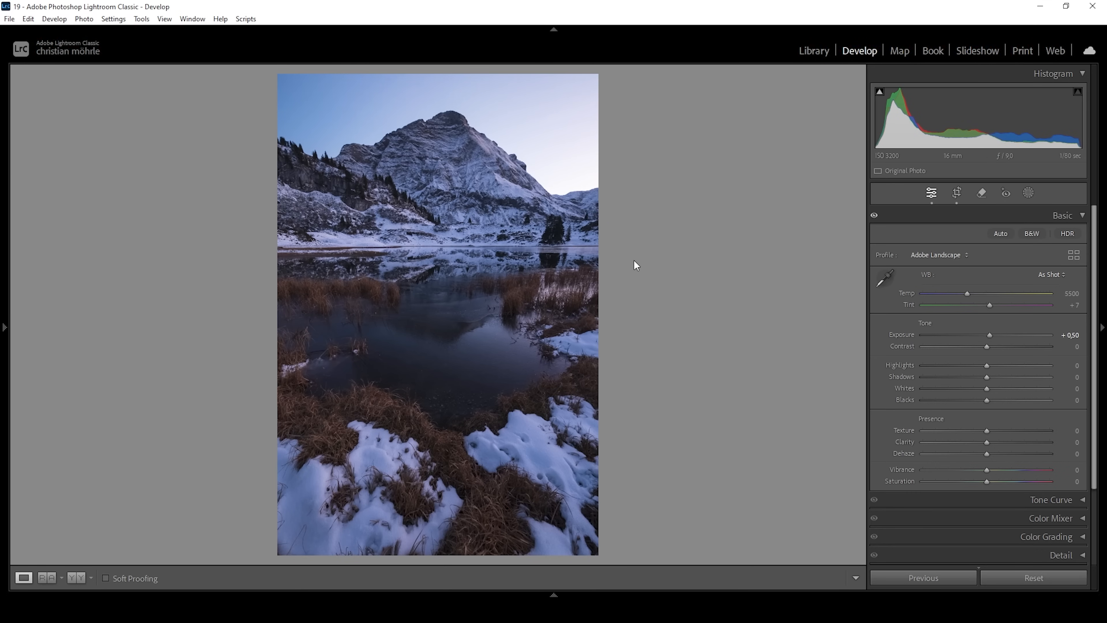
drag(990, 377, 994, 402)
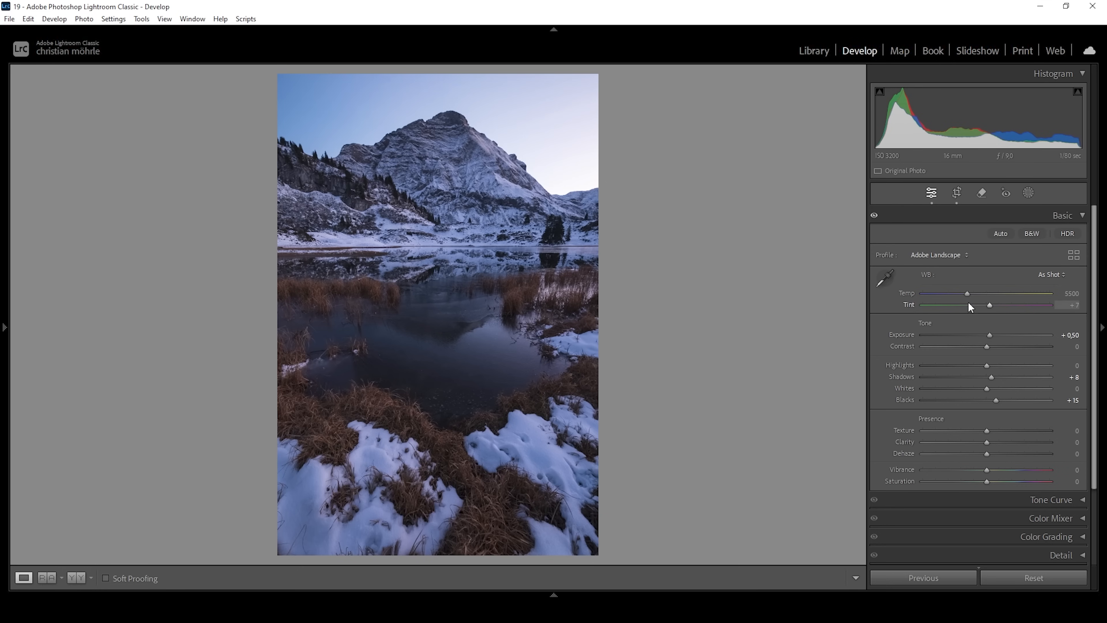
drag(970, 292, 978, 296)
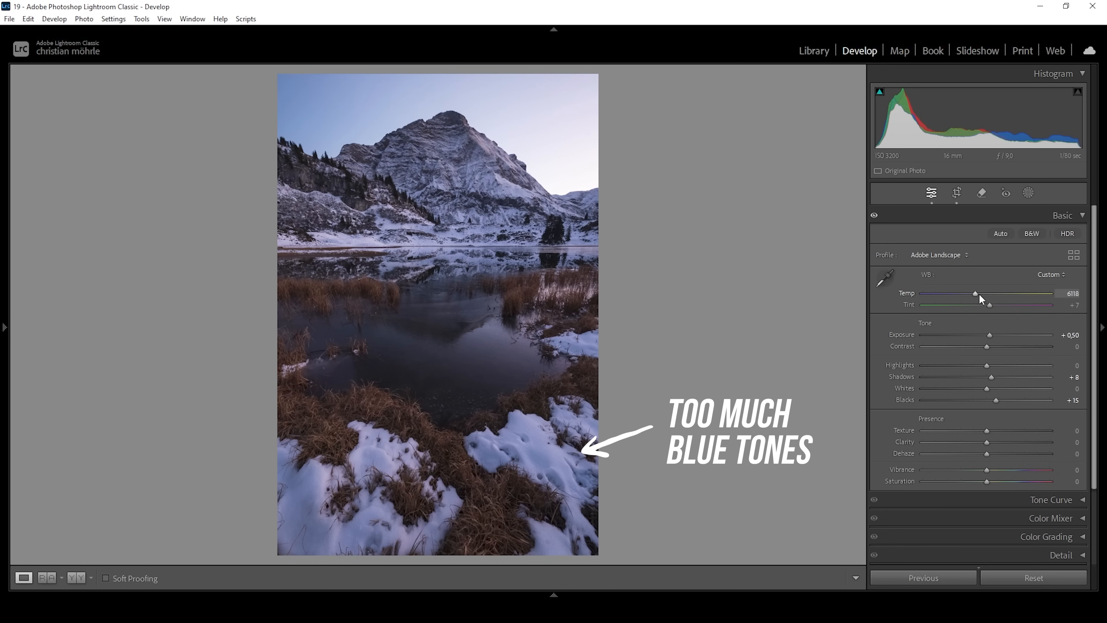
drag(974, 293, 975, 294)
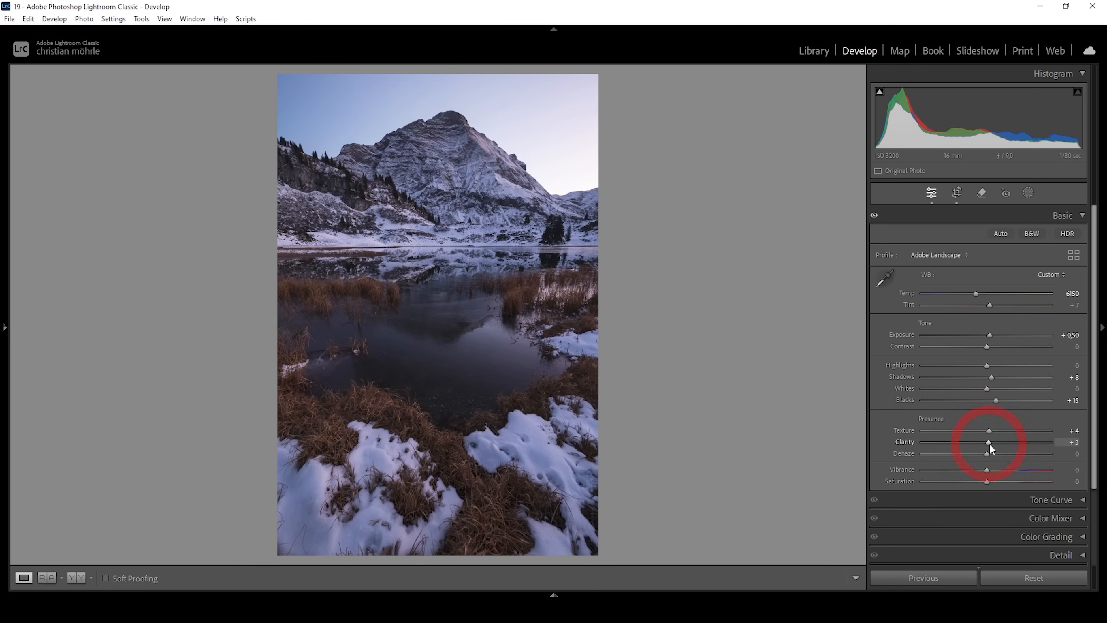
Raise the presence settings to Texture +4, Clarity +3 and Vibrance about +19
drag(988, 472, 999, 471)
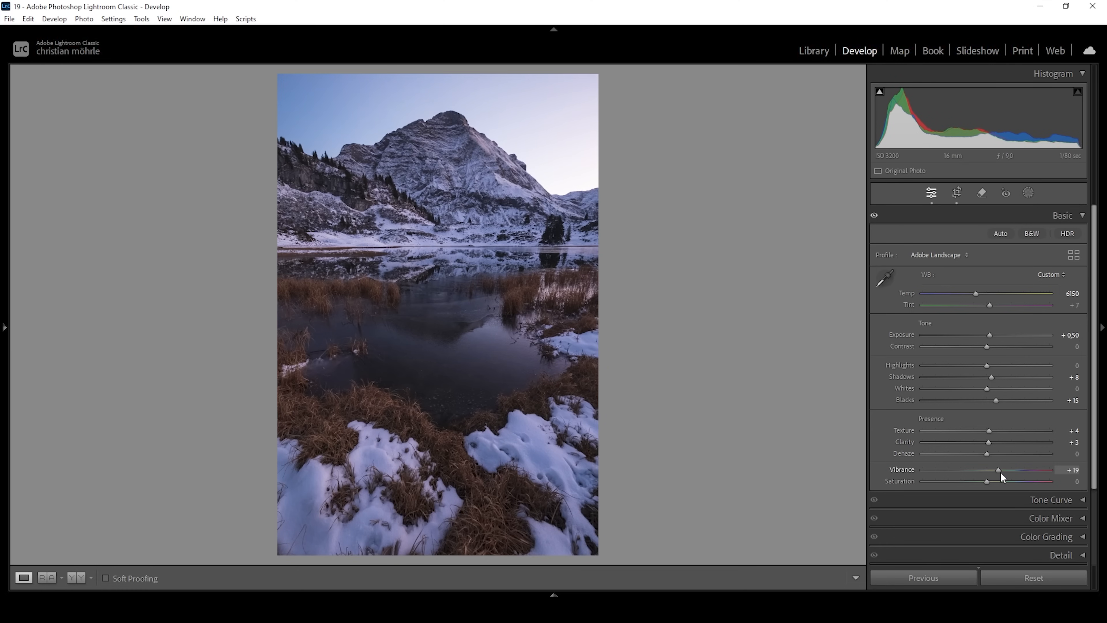
drag(1002, 472, 1002, 472)
Create a sky mask and intersect it with a diagonal linear gradient that limits it to the bright right side of the sky
click(1029, 194)
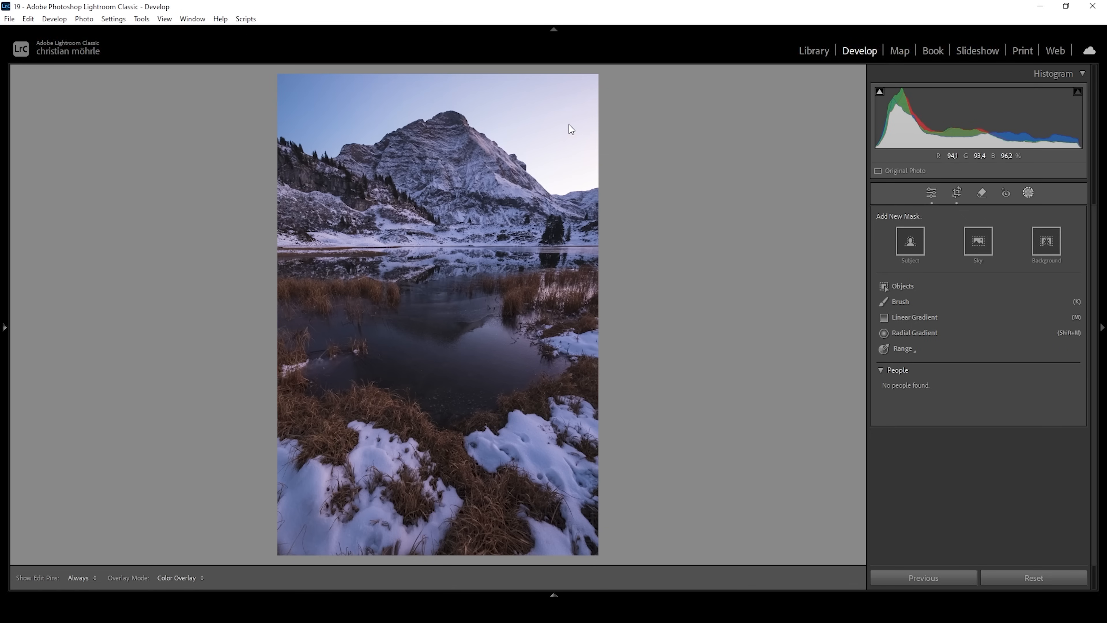
click(981, 244)
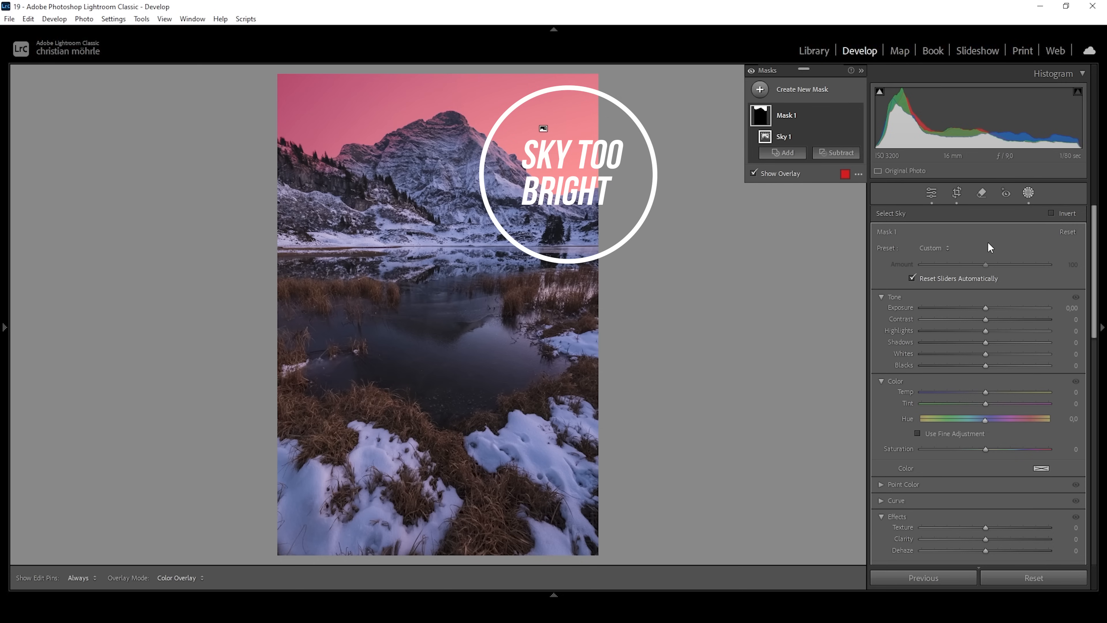
mouse_move(790, 122)
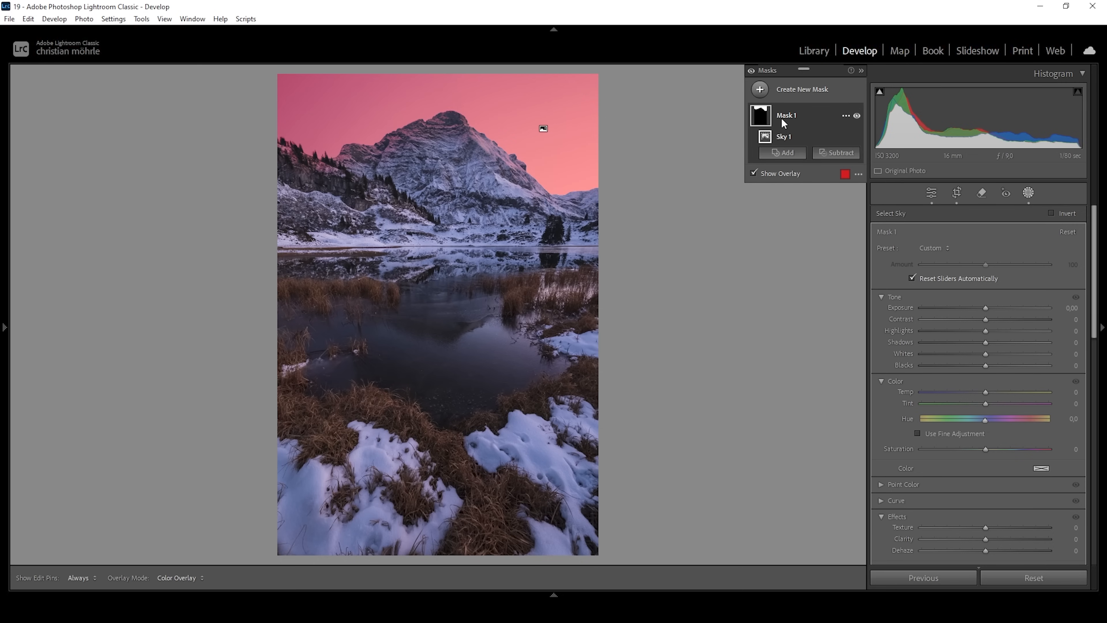
key(alt)
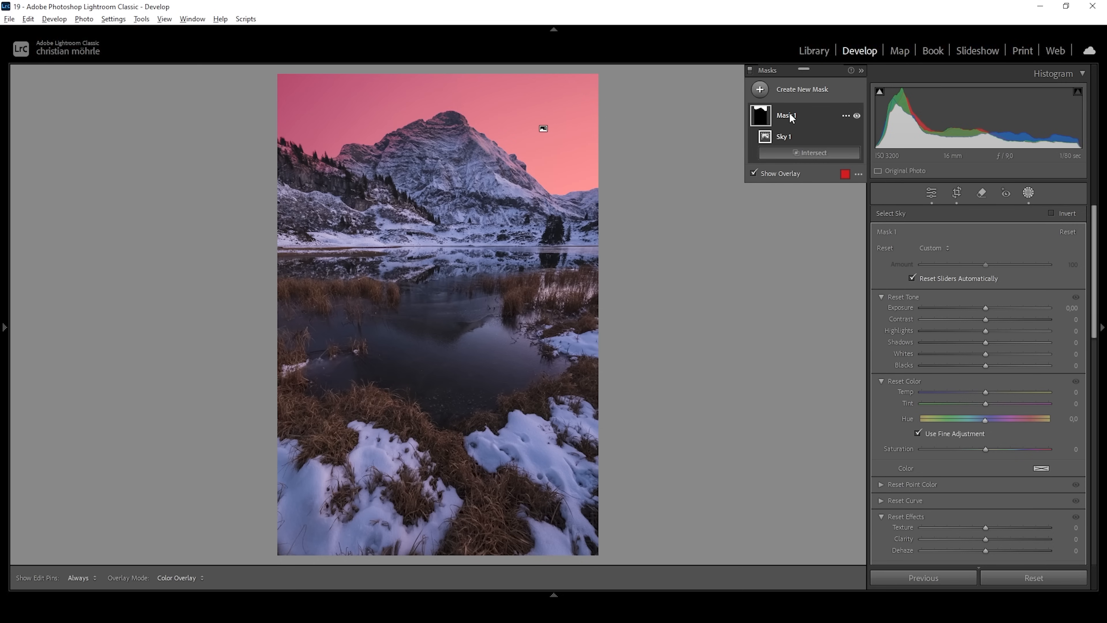
click(810, 154)
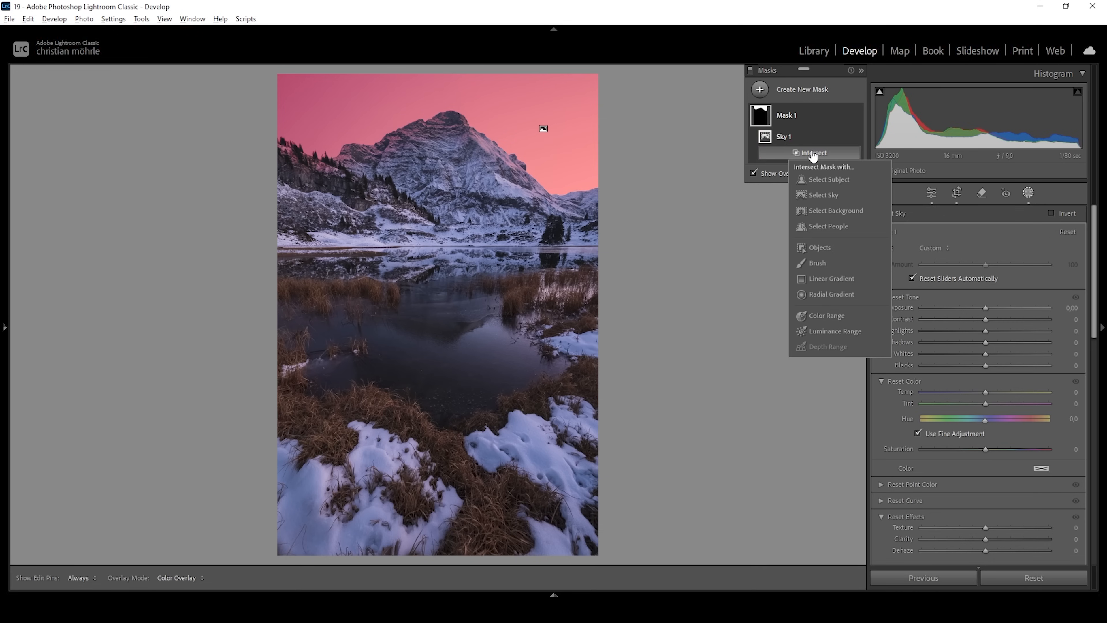
click(826, 279)
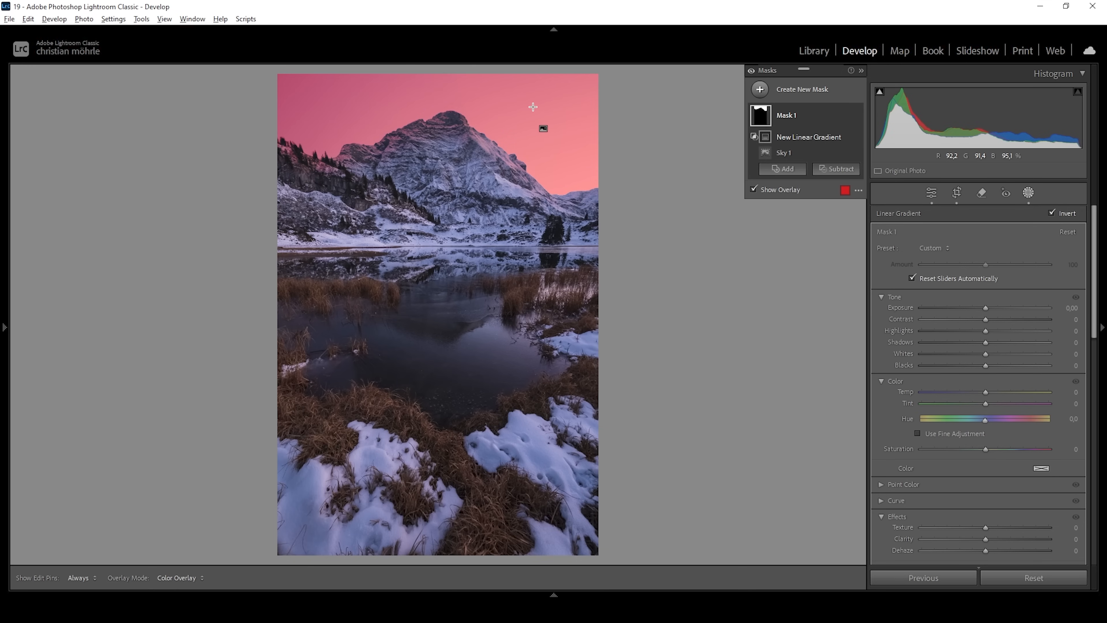
drag(535, 194, 410, 84)
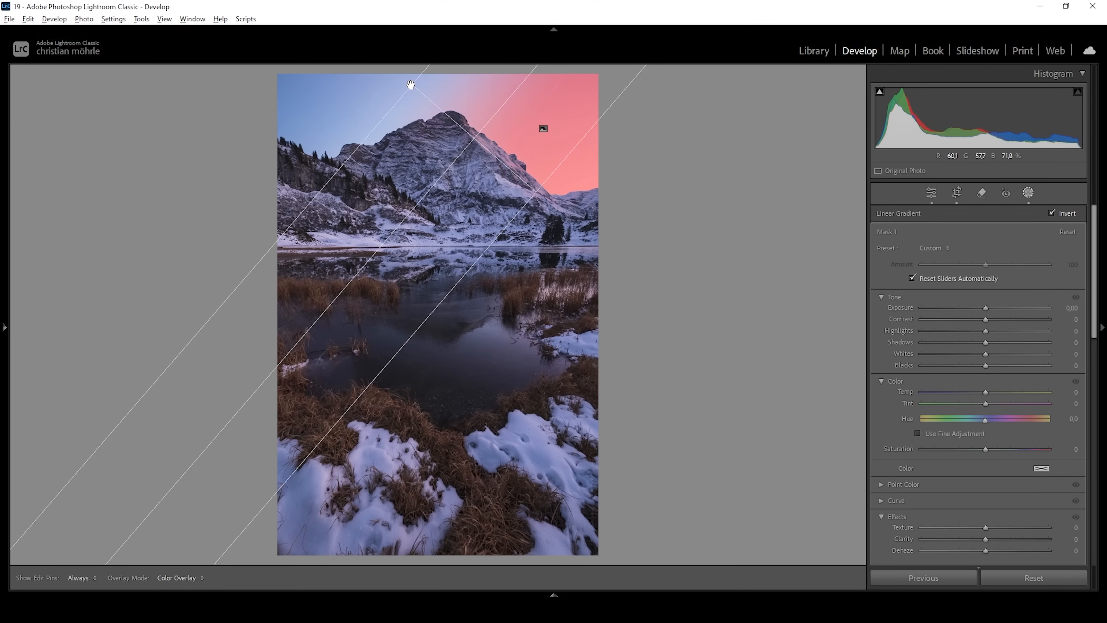
Refine the linear gradient's angle and extent so it fades gradually from the bright right sky towards the mountain's left side
drag(410, 84, 399, 78)
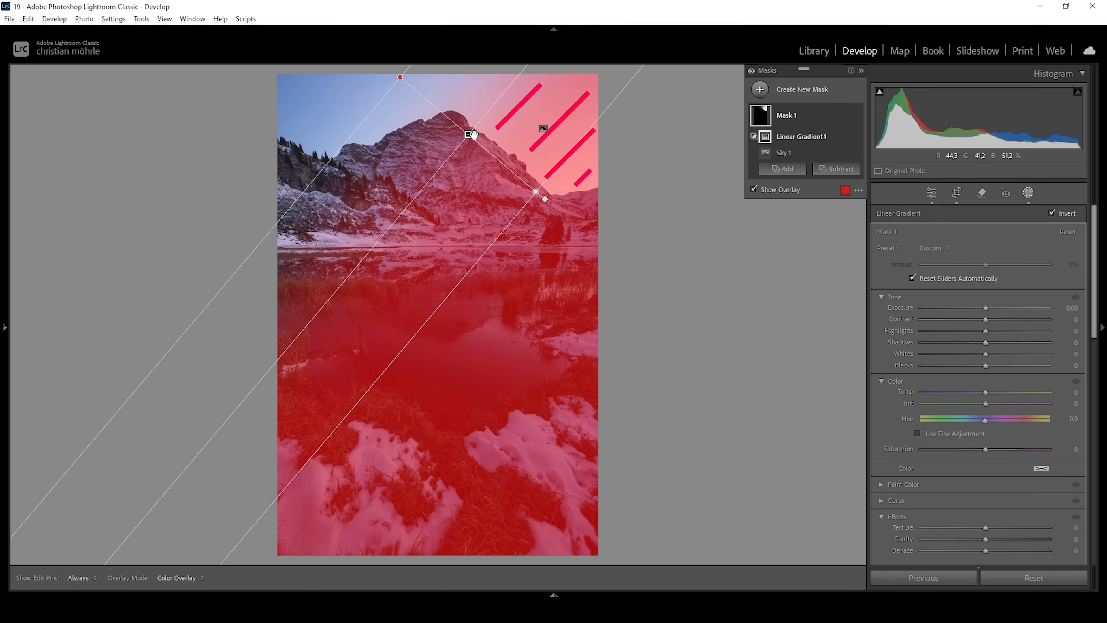
mouse_move(545, 199)
mouse_down()
mouse_move(553, 220)
mouse_move(538, 228)
mouse_up()
drag(408, 73, 422, 95)
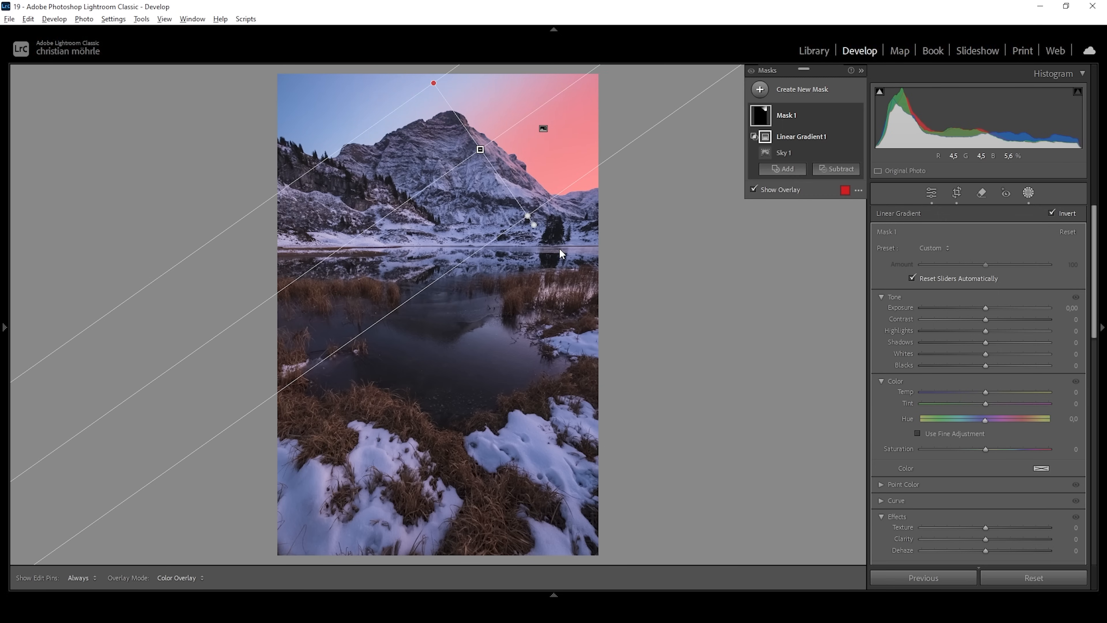
drag(535, 225, 532, 236)
drag(440, 78, 432, 67)
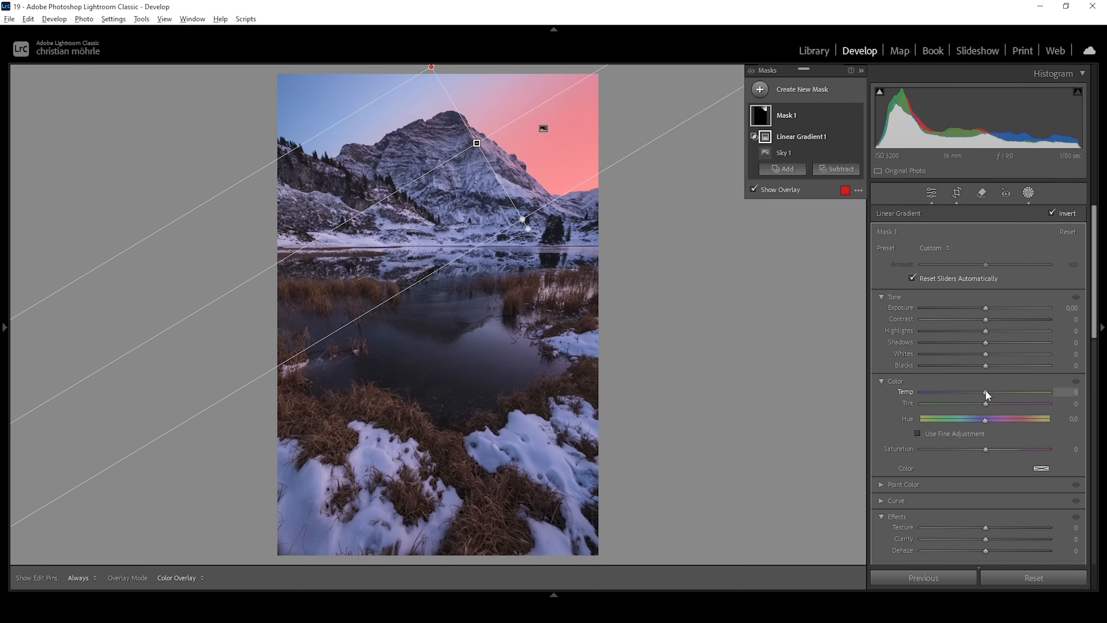
Warm the masked sky with Temp 88 and darken it with Exposure -0.70
drag(986, 392, 1040, 392)
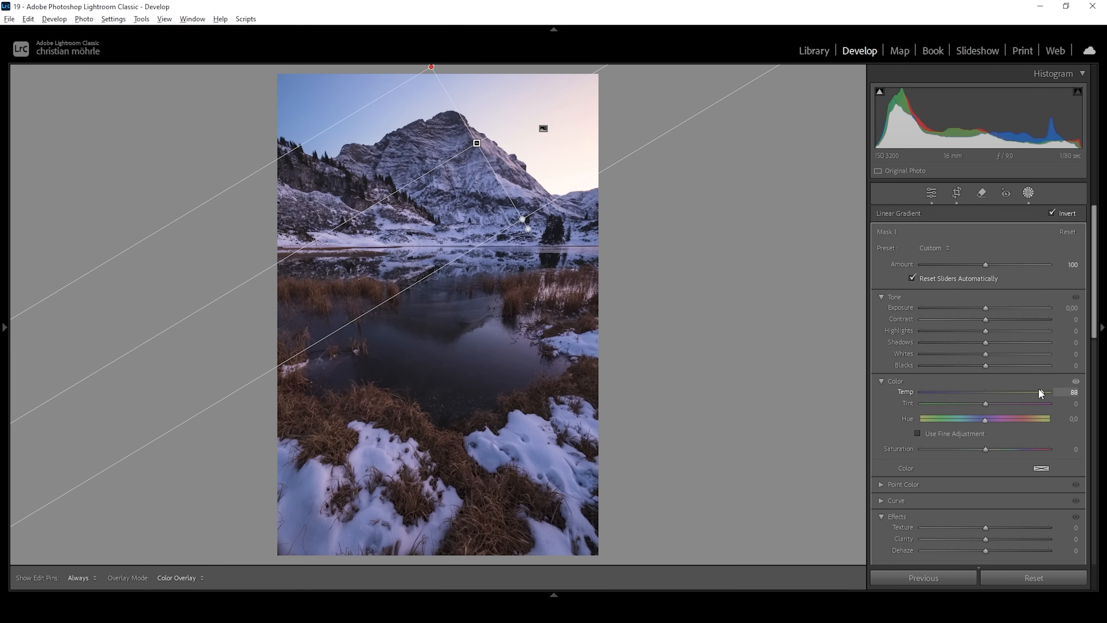
drag(1040, 390, 1038, 389)
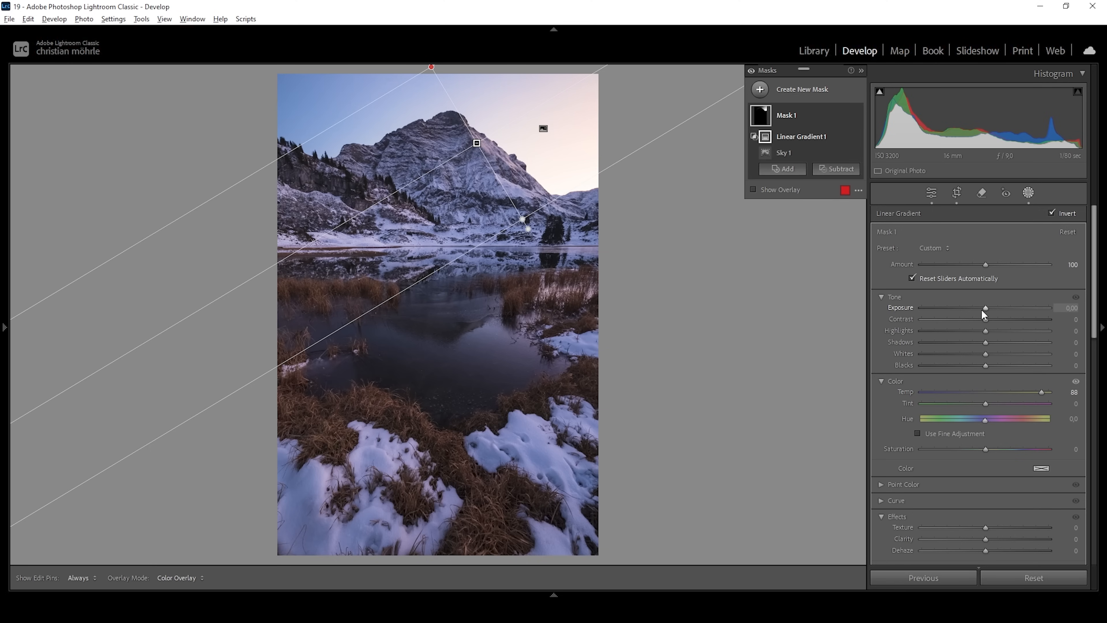
drag(986, 306, 972, 304)
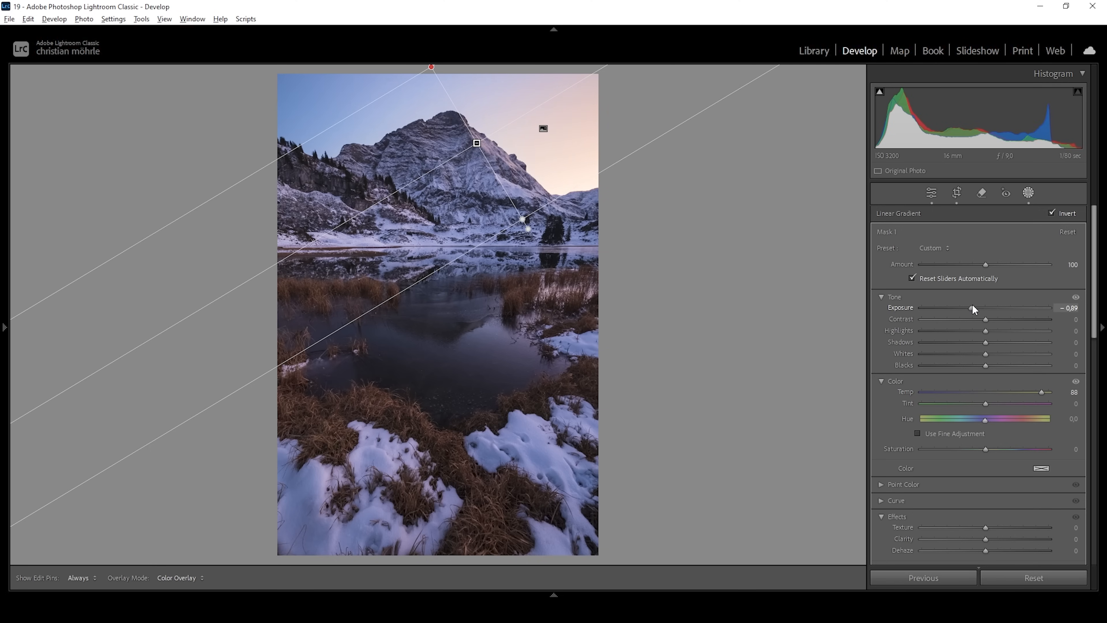
drag(972, 304, 974, 304)
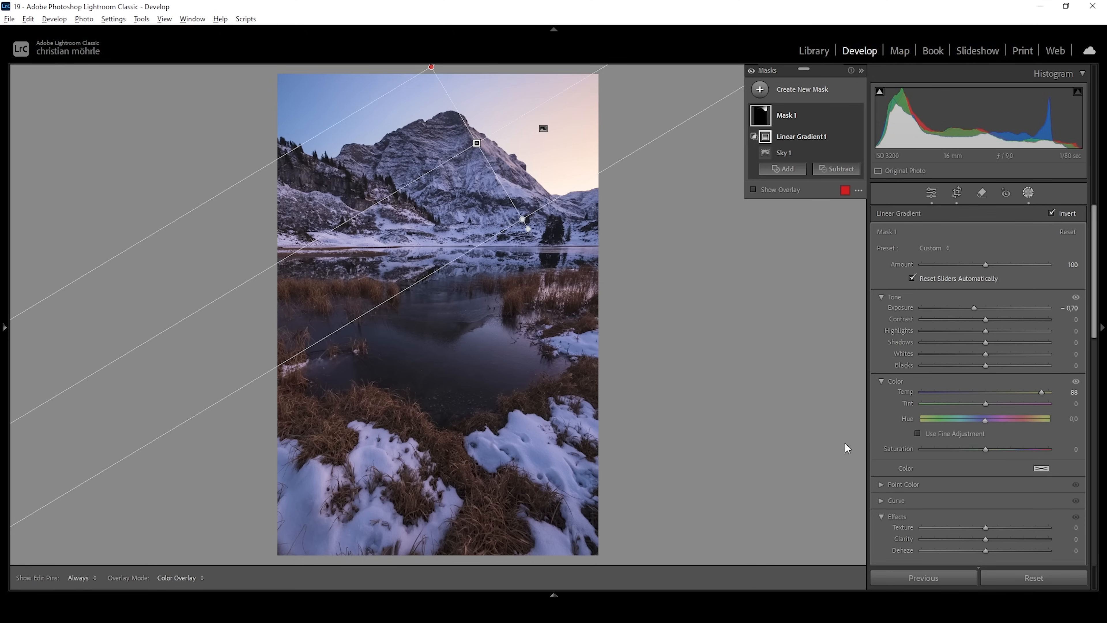
Tint the masked sky with an orange colour of hue 23 and saturation 76%
click(1041, 468)
click(814, 490)
drag(813, 490, 819, 474)
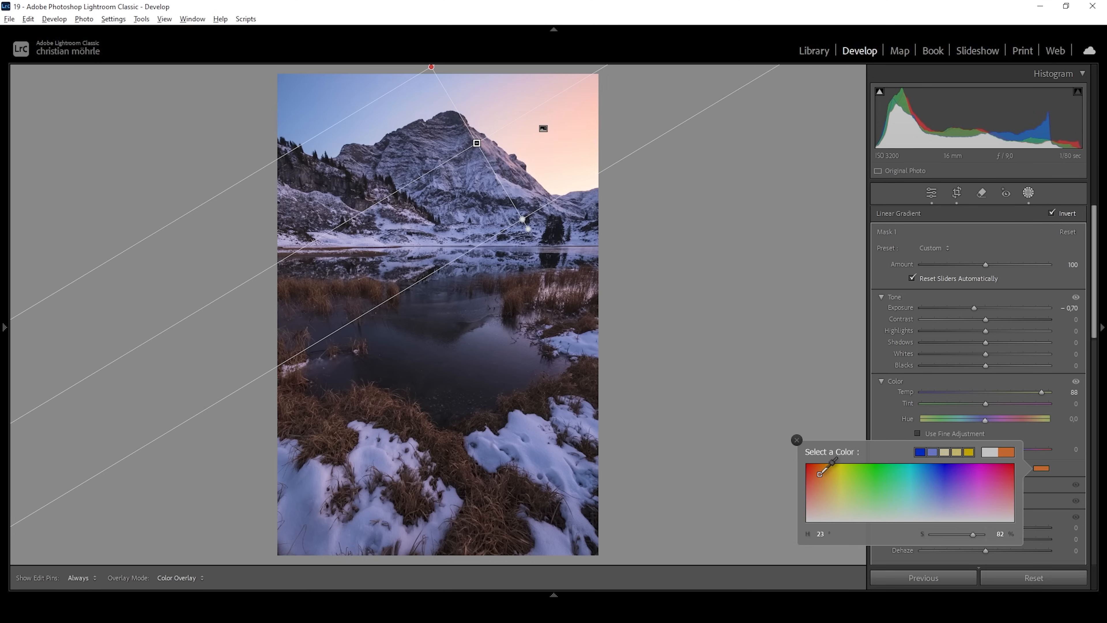
drag(972, 535, 969, 533)
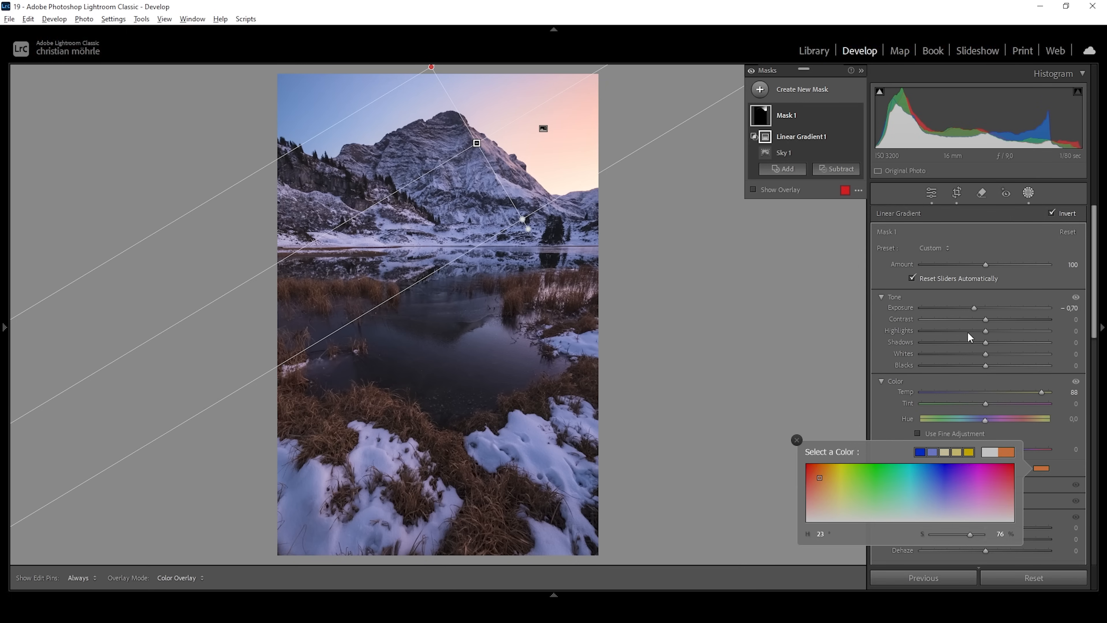
click(971, 236)
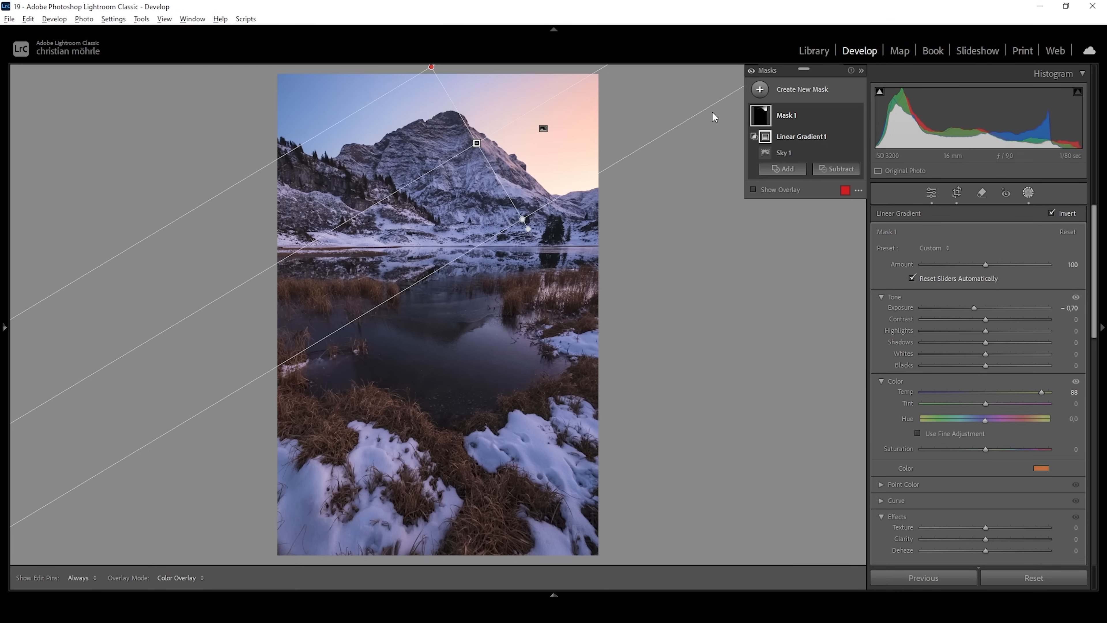
Create a second sky mask and intersect it with another sky selection
click(760, 90)
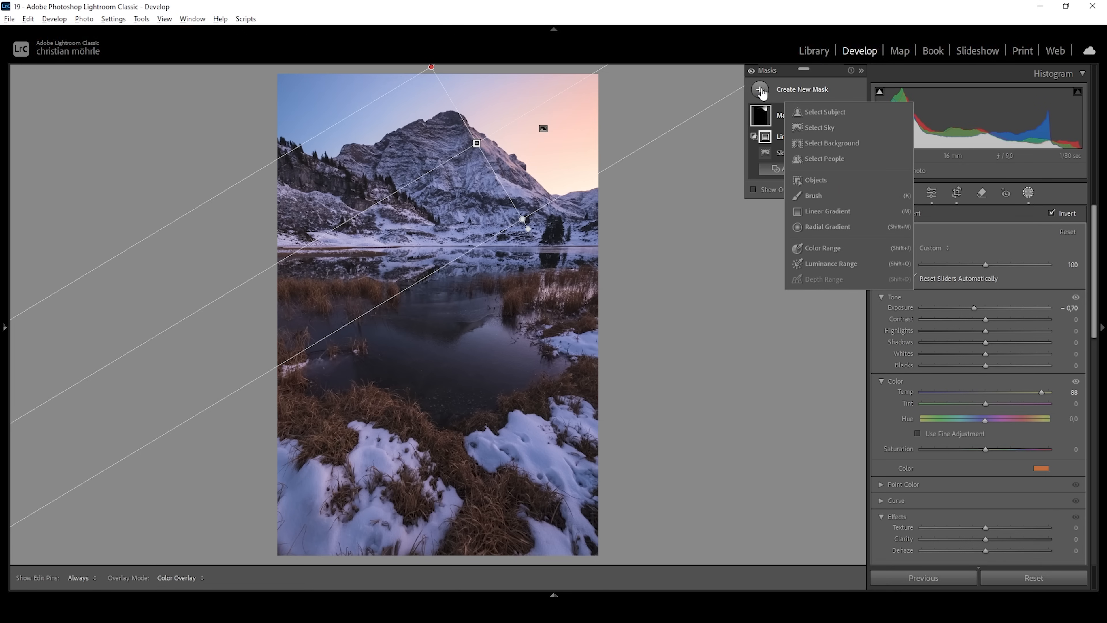
click(822, 126)
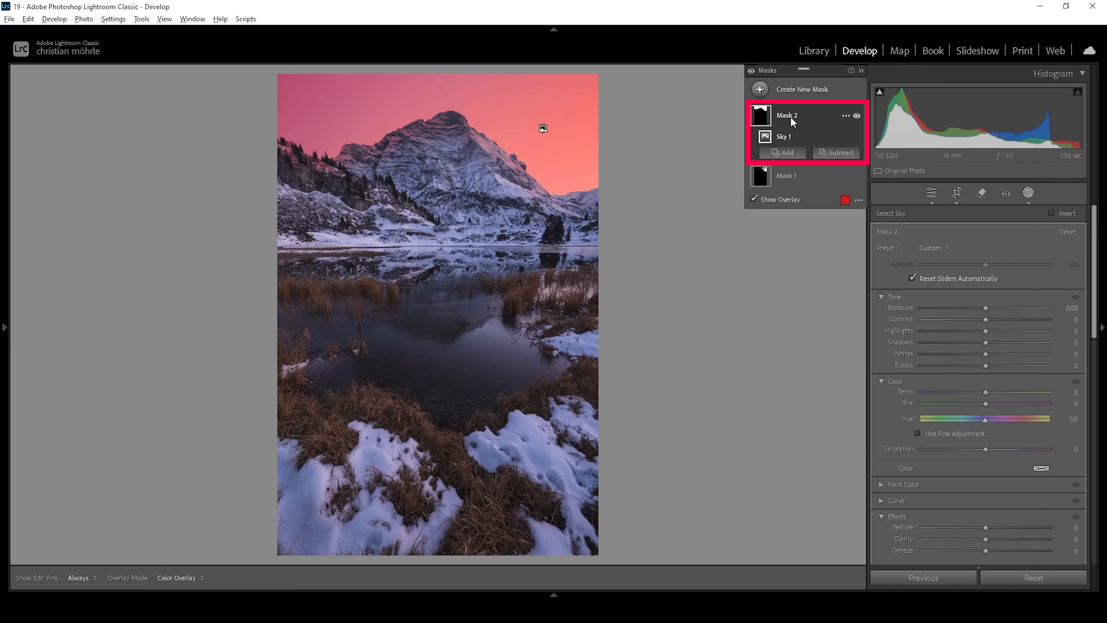
key(alt)
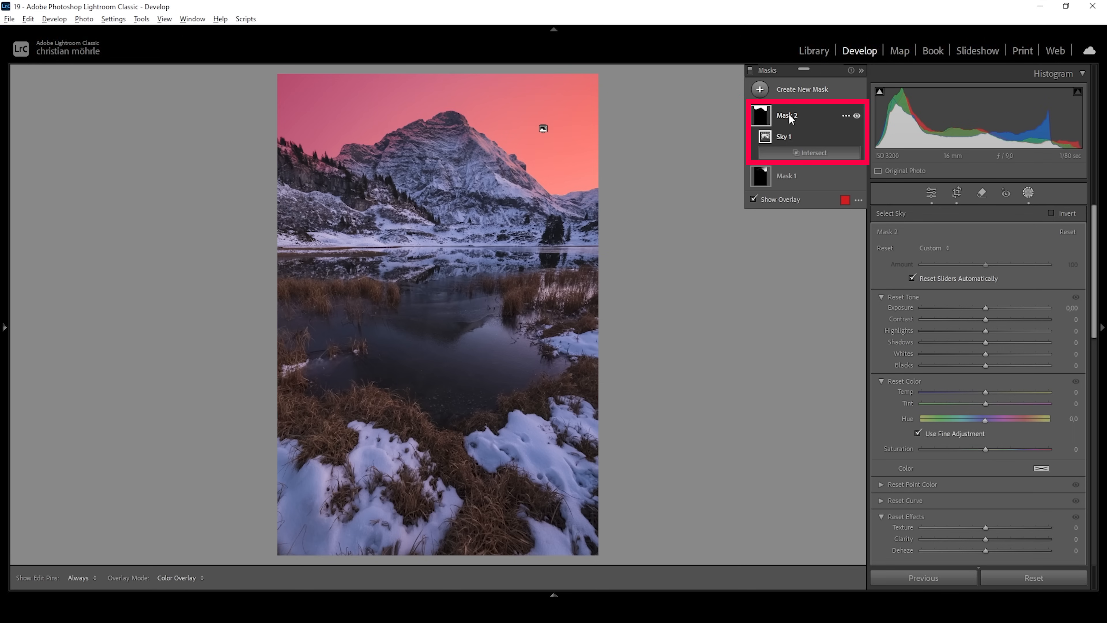
click(811, 153)
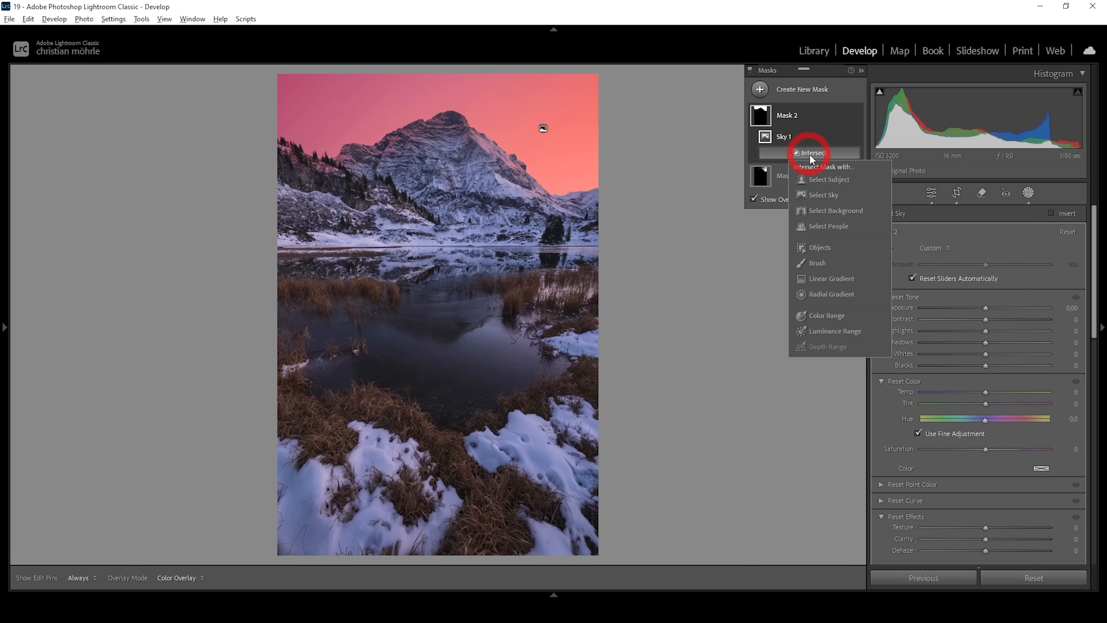
click(837, 197)
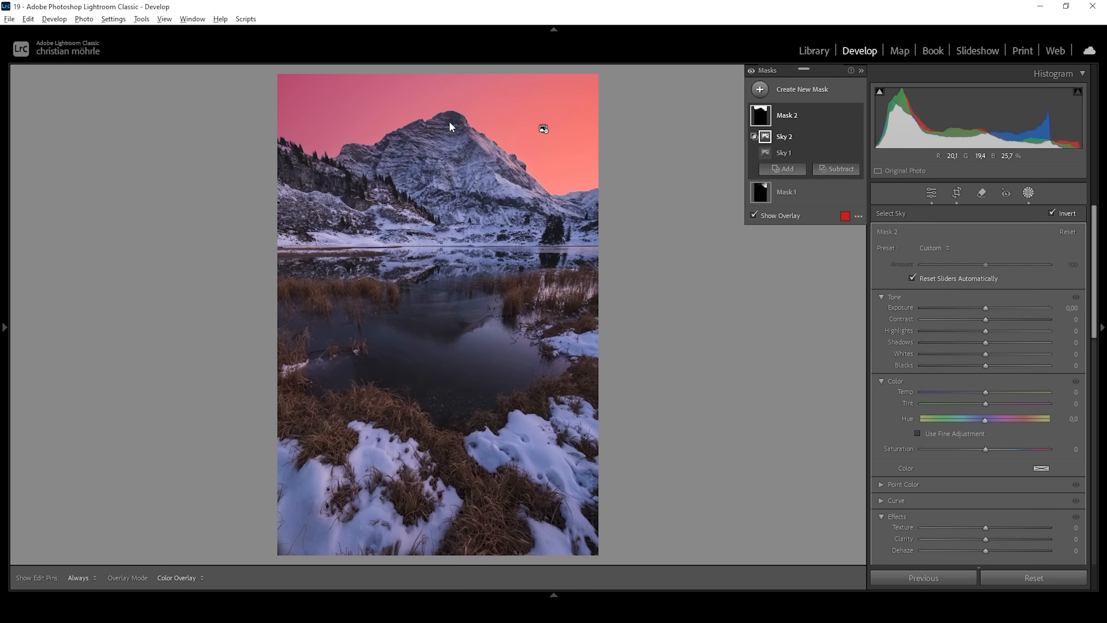
Adjust the intersected sky mask with Highlights -24, Temp 26 and Saturation 30
click(754, 216)
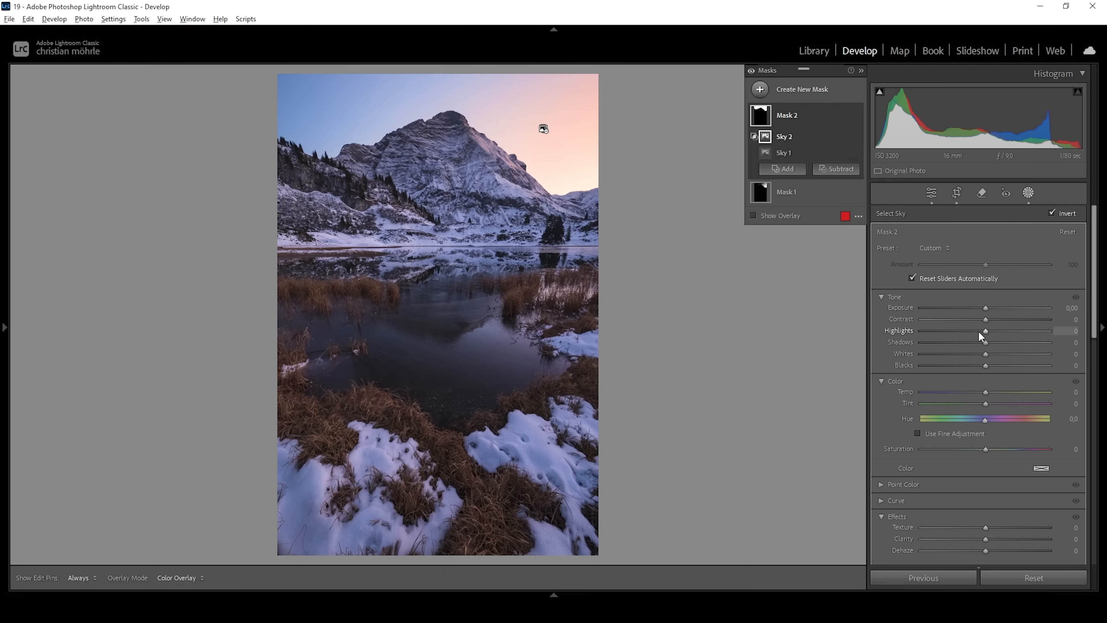
drag(985, 330, 970, 331)
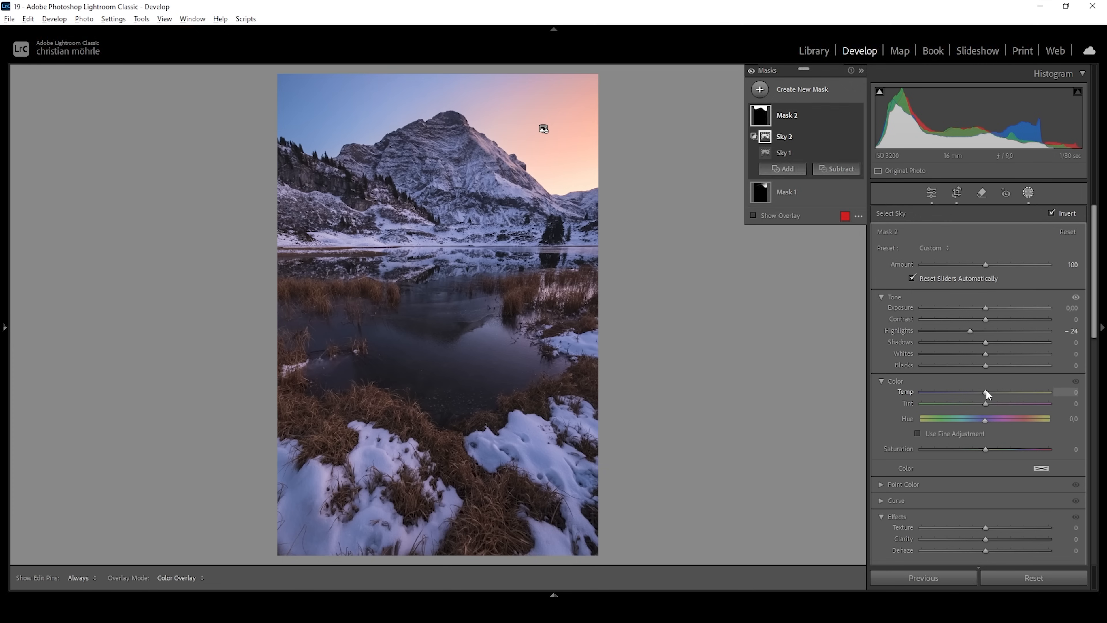
drag(986, 390, 987, 390)
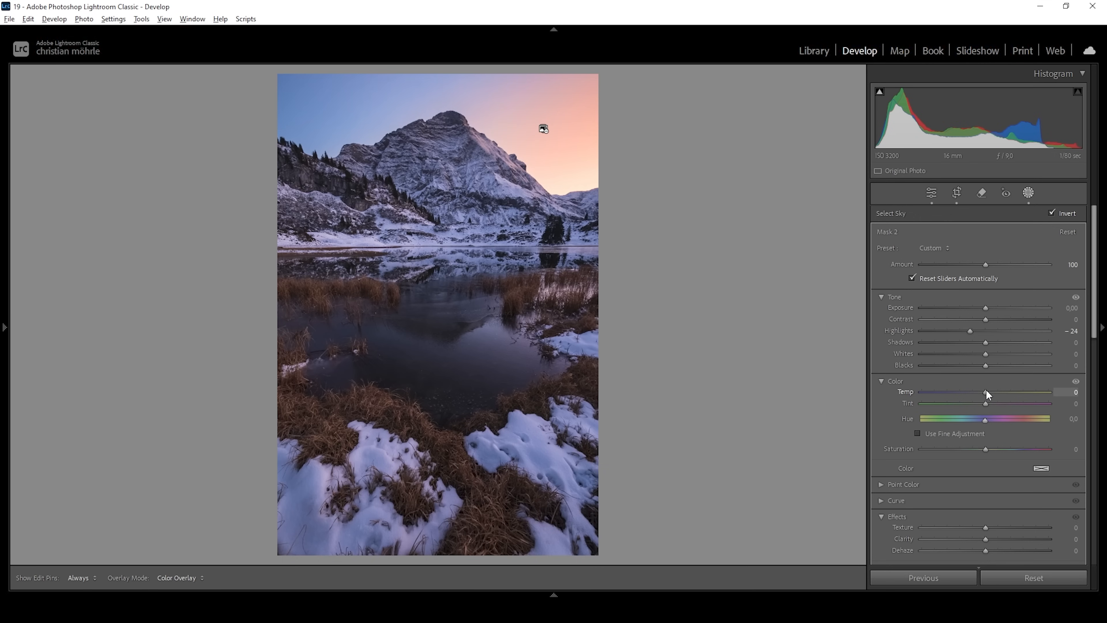
drag(989, 390, 992, 392)
drag(1002, 392, 1002, 391)
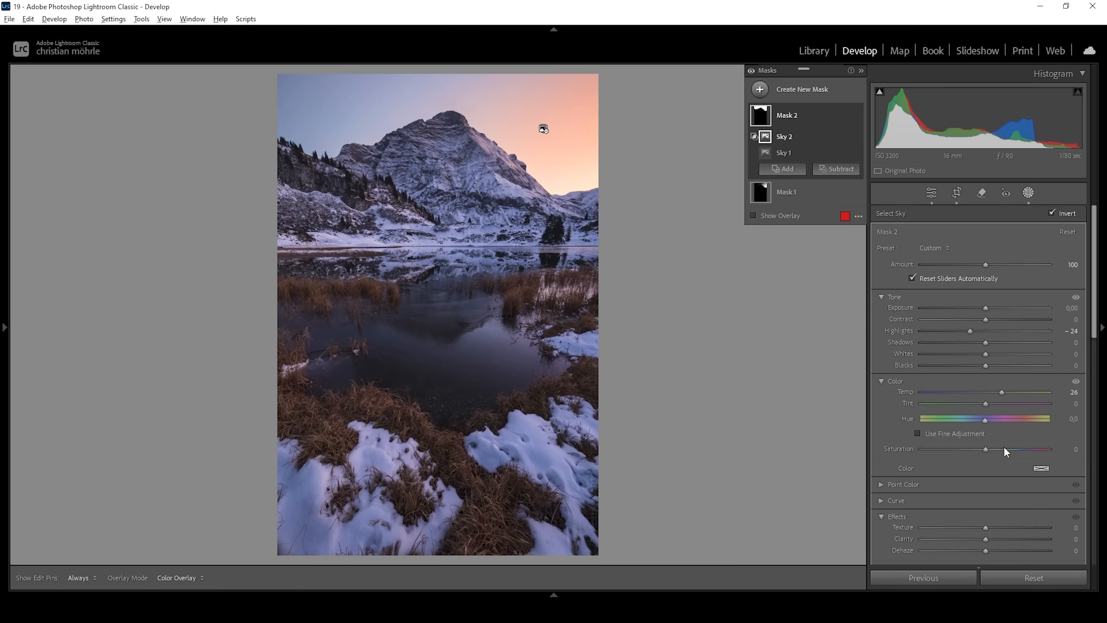
drag(986, 449, 1005, 447)
Boost red in the sky mask by moving the red curve's white point to input 224, output 255
scroll(878, 393, down, 5)
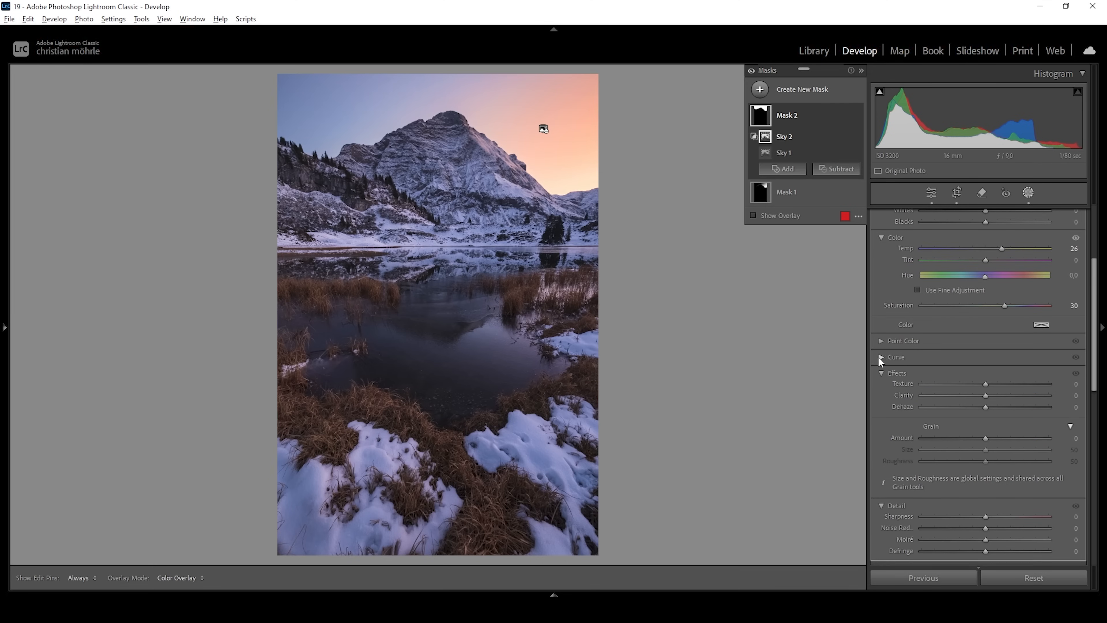
click(882, 357)
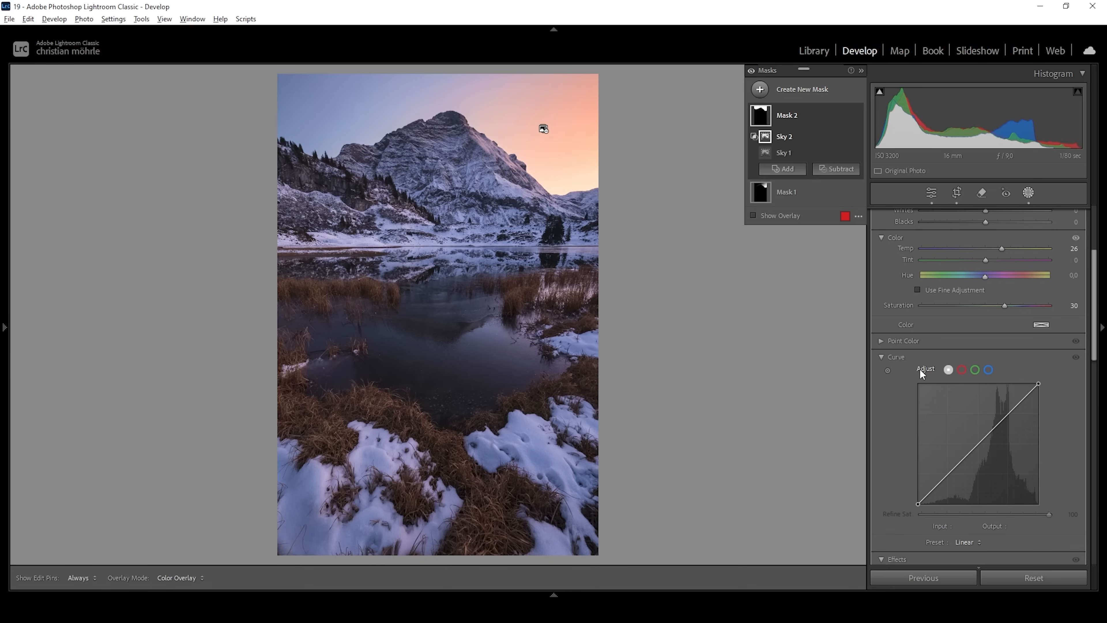
click(963, 370)
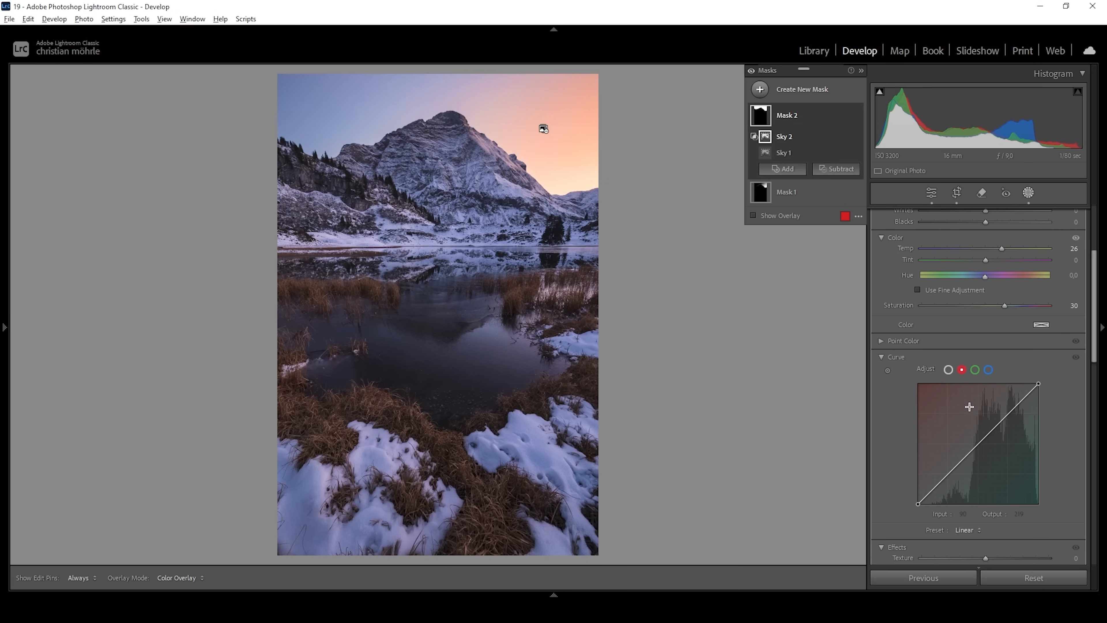
drag(1039, 384, 1024, 386)
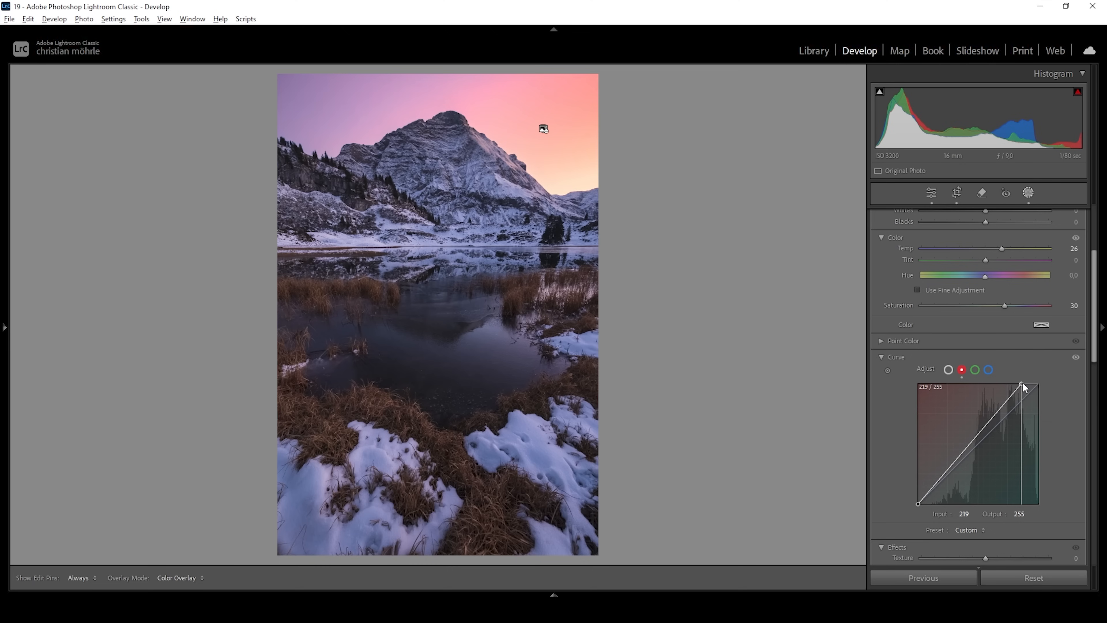
drag(1024, 385, 1025, 386)
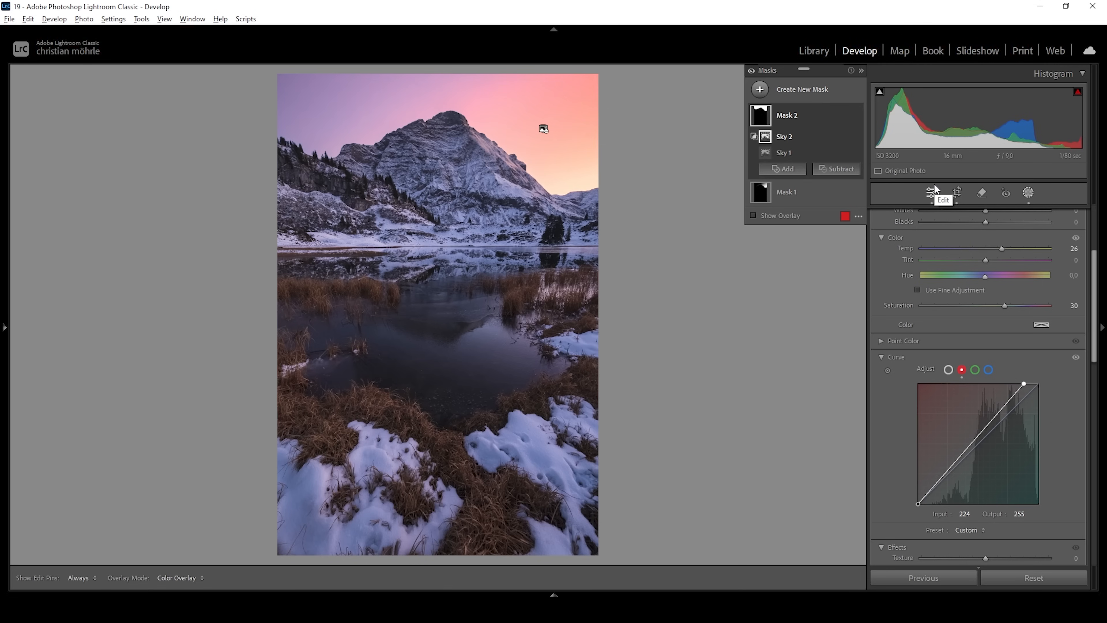
Create a third sky mask and intersect it with a linear gradient fading upward from the horizon beside the mountain's right slope
click(760, 90)
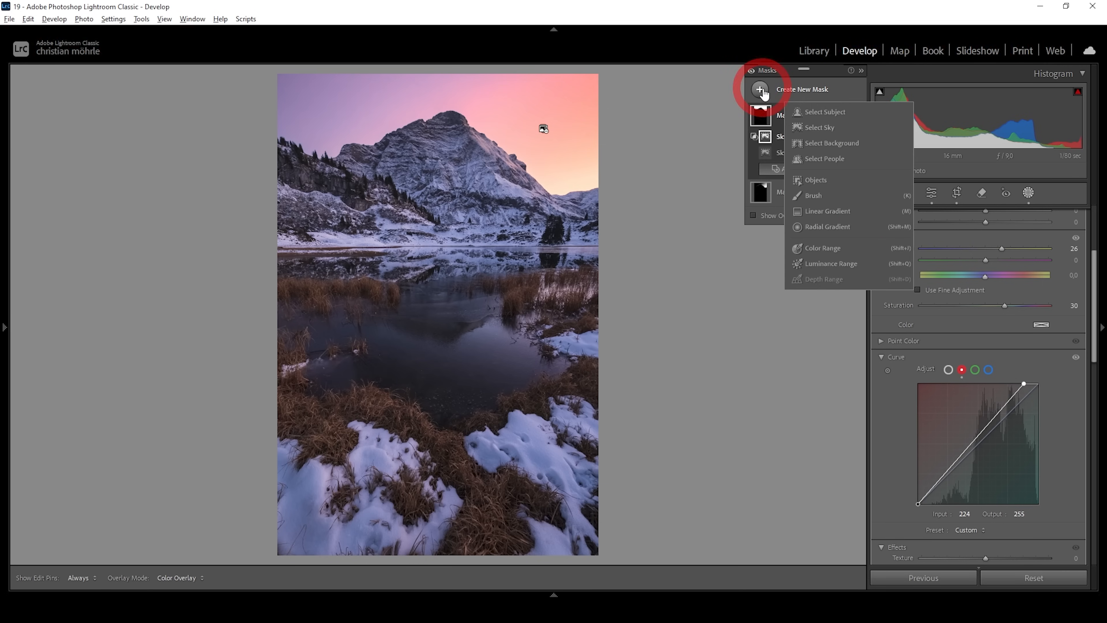
click(839, 128)
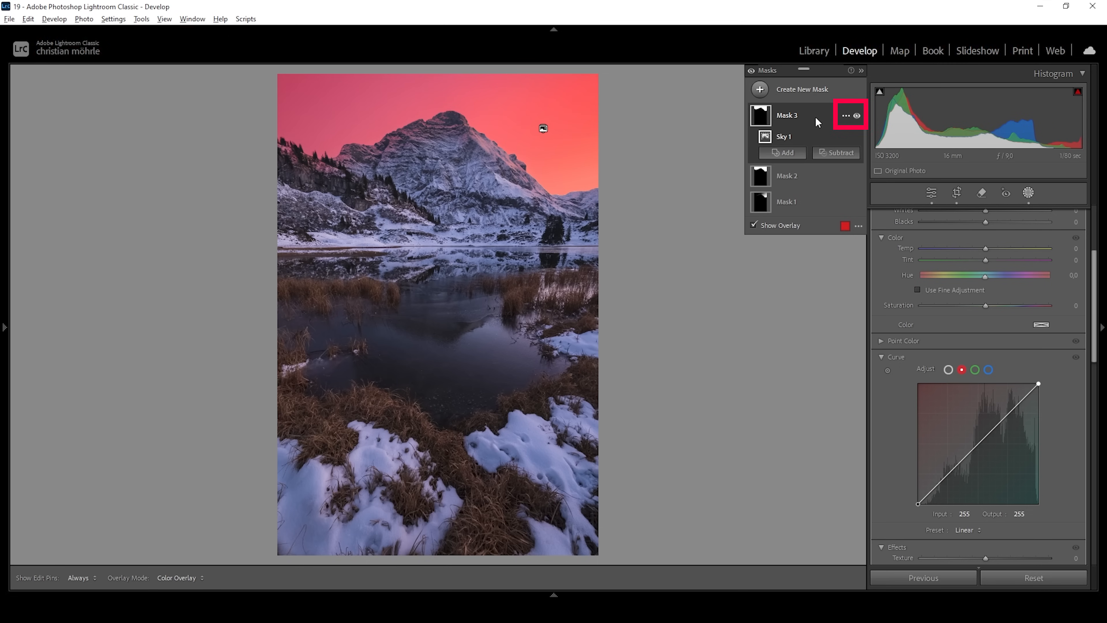
click(845, 116)
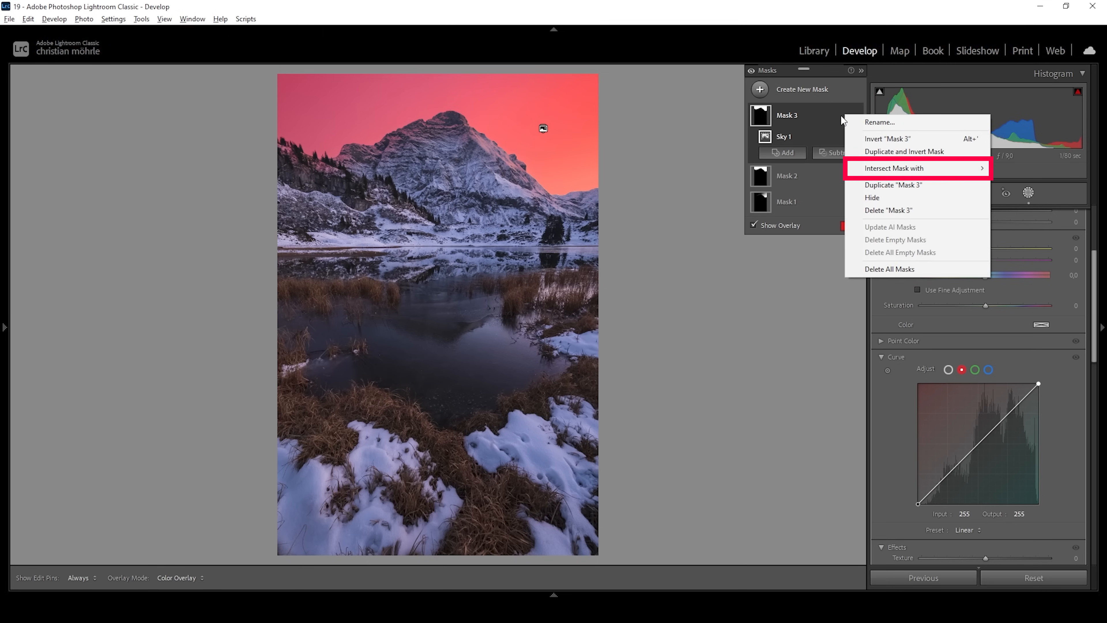
mouse_move(884, 171)
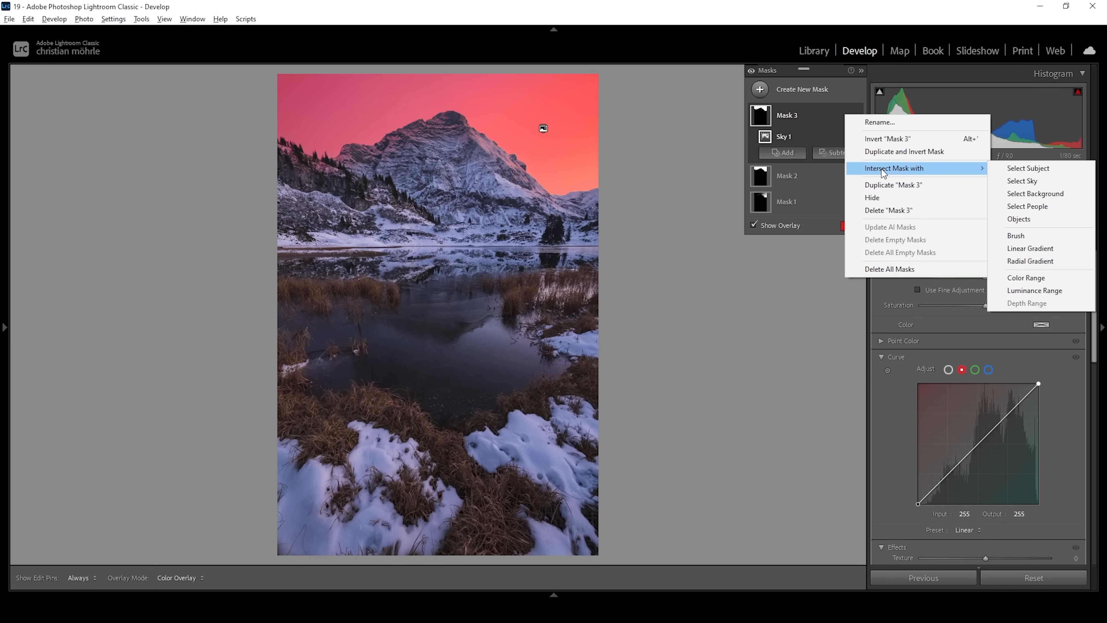
click(1030, 249)
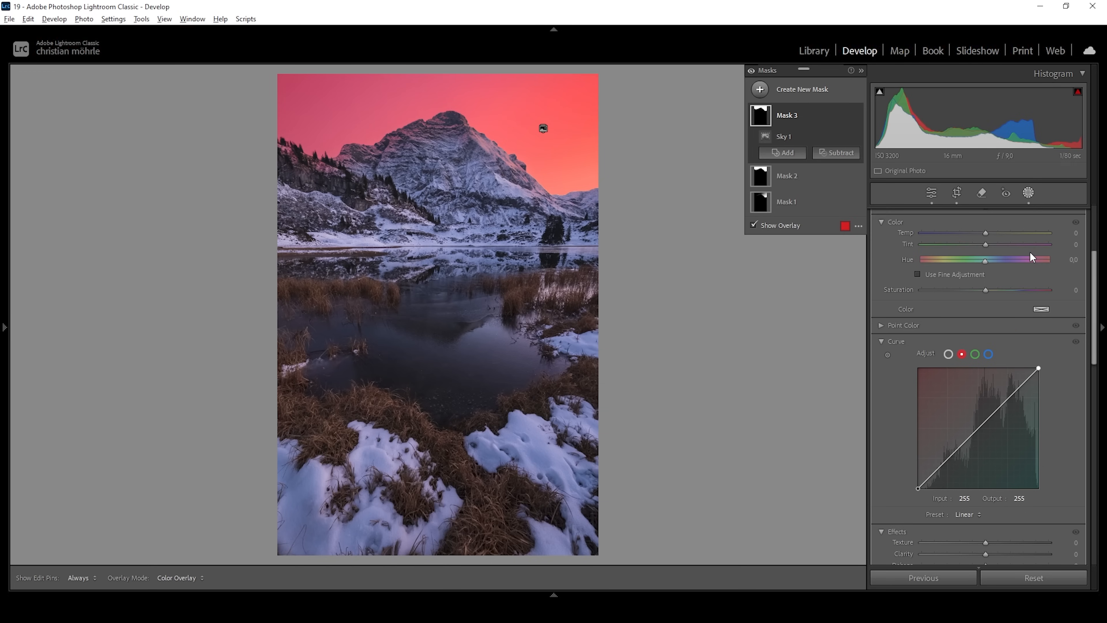
drag(571, 199, 556, 111)
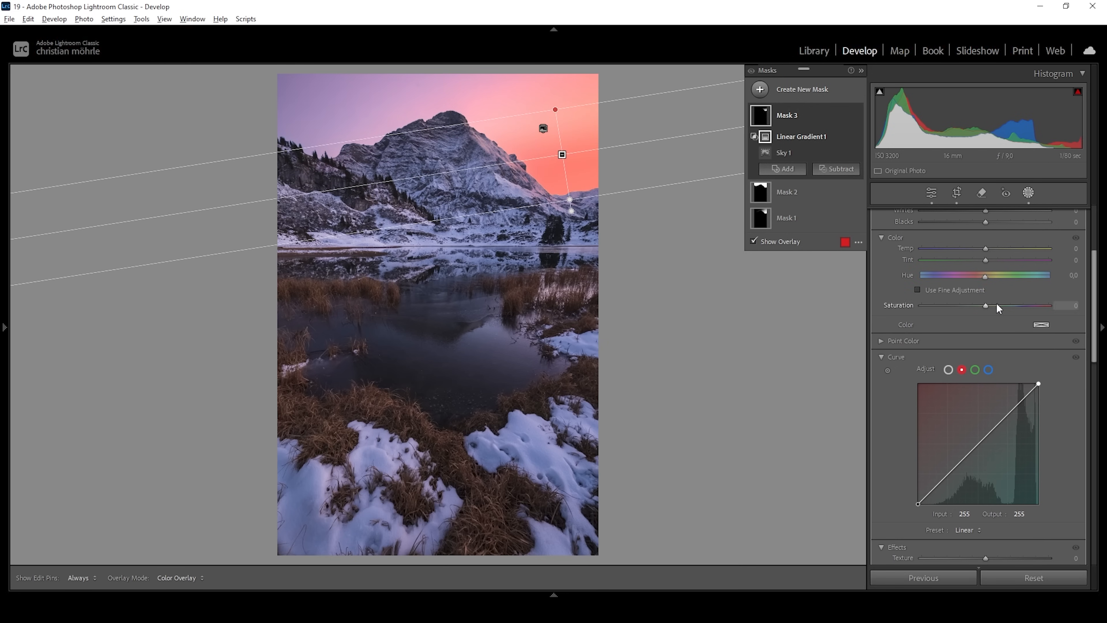
Darken the horizon glow mask with Exposure -0.52 and warm it with Temp 98
scroll(997, 305, up, 3)
drag(985, 309, 977, 310)
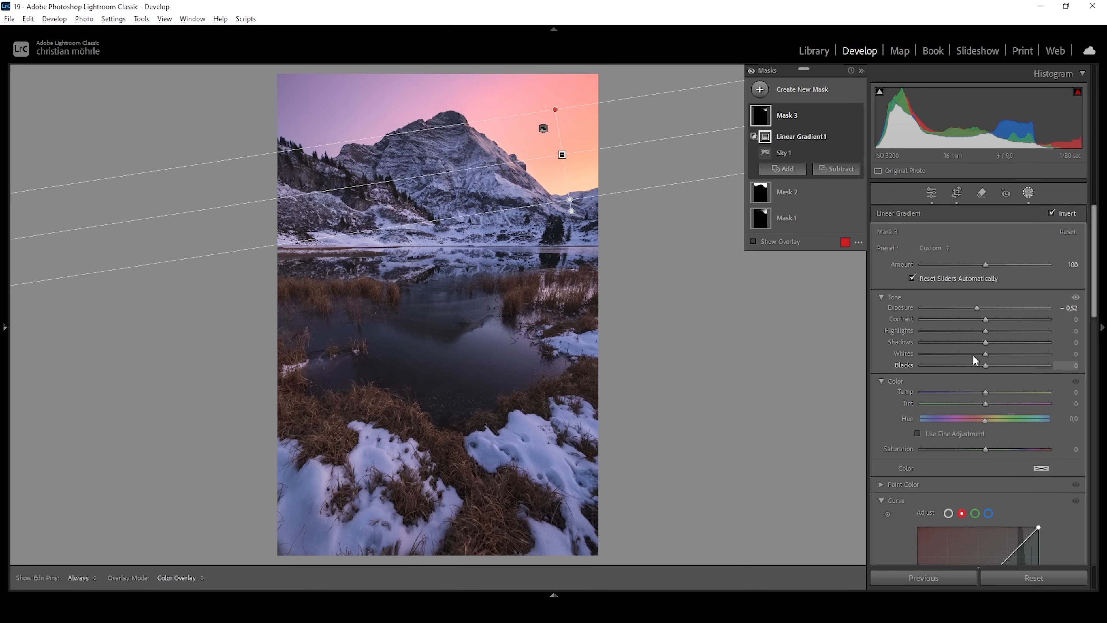
drag(988, 392, 1010, 390)
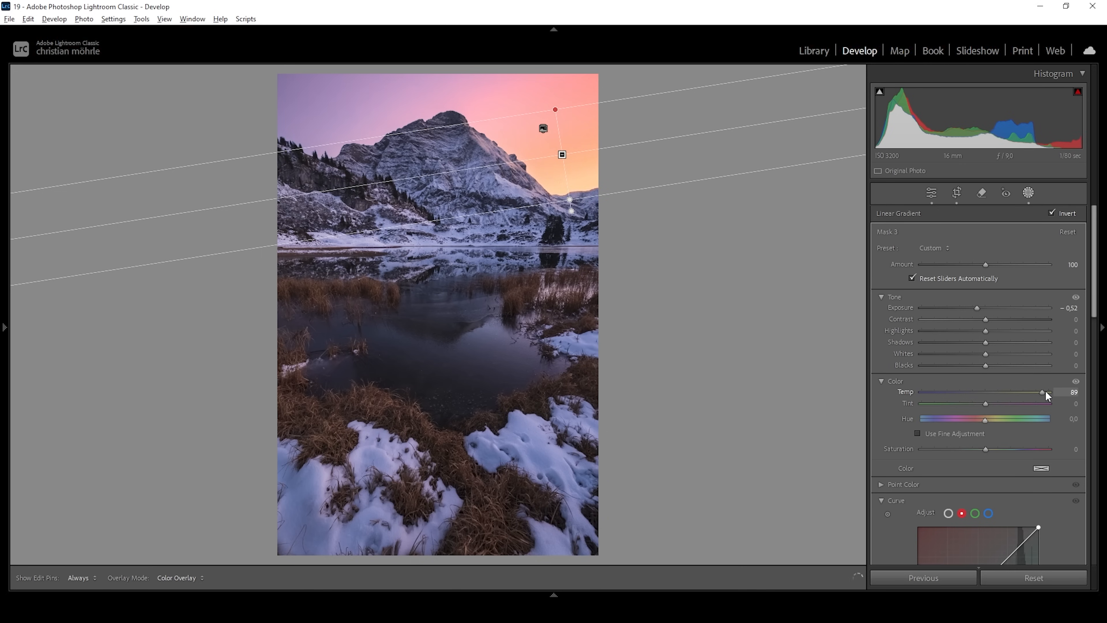
drag(1047, 391, 1048, 392)
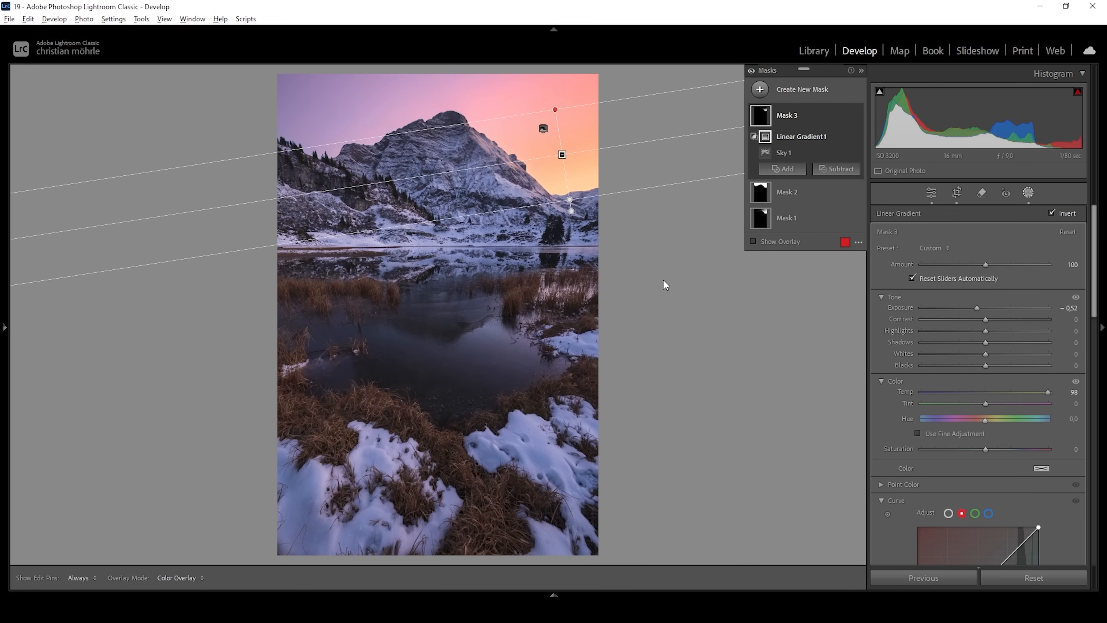
Tint the horizon glow mask with an orange colour of hue 26 and saturation 87%
click(1042, 468)
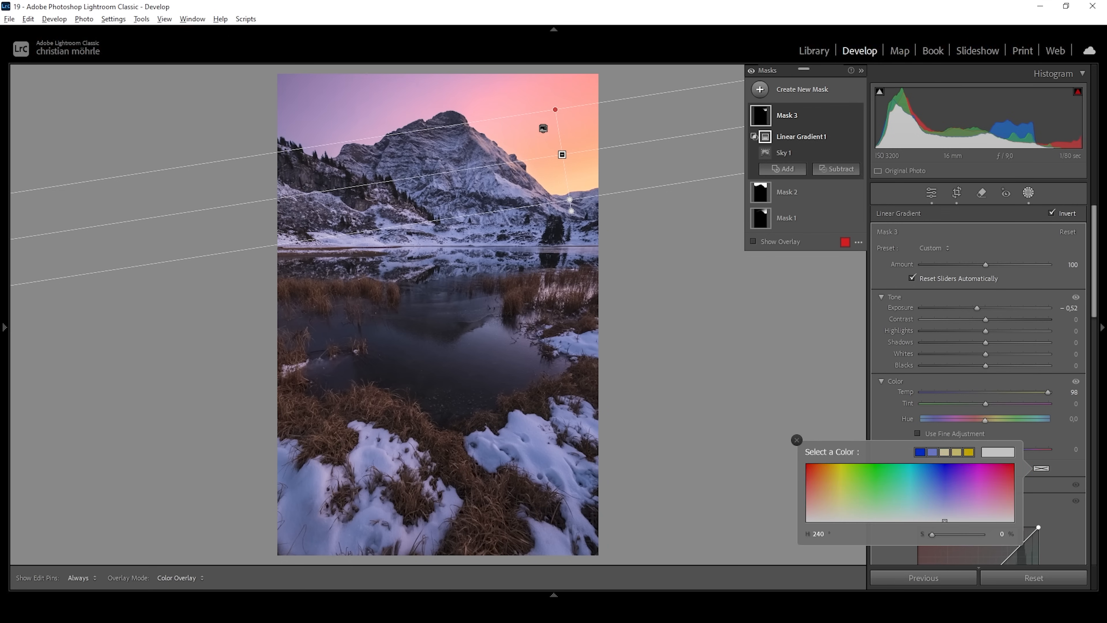
click(821, 480)
drag(821, 480, 821, 475)
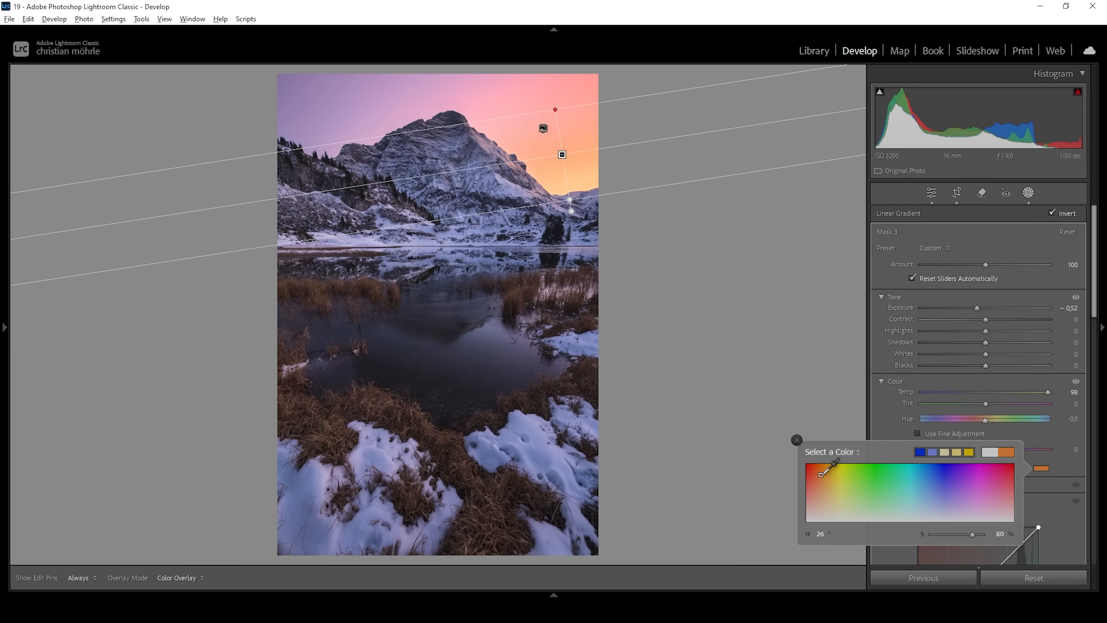
drag(973, 534, 975, 535)
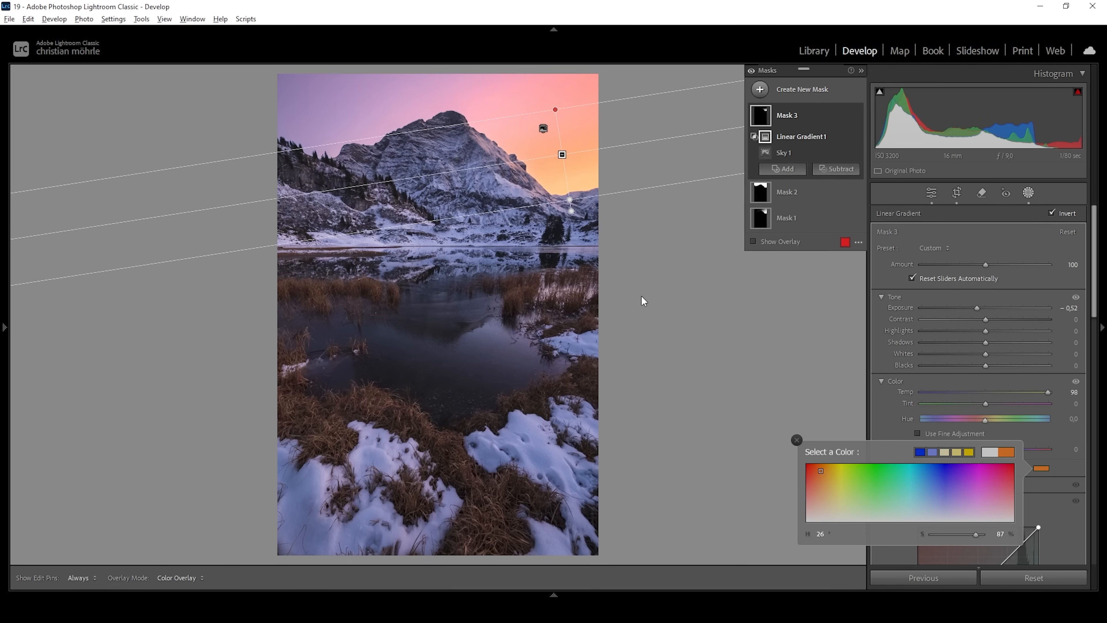
Shift both ends of the horizon gradient lower so the glow sits closer to the mountain ridge
drag(569, 203, 572, 214)
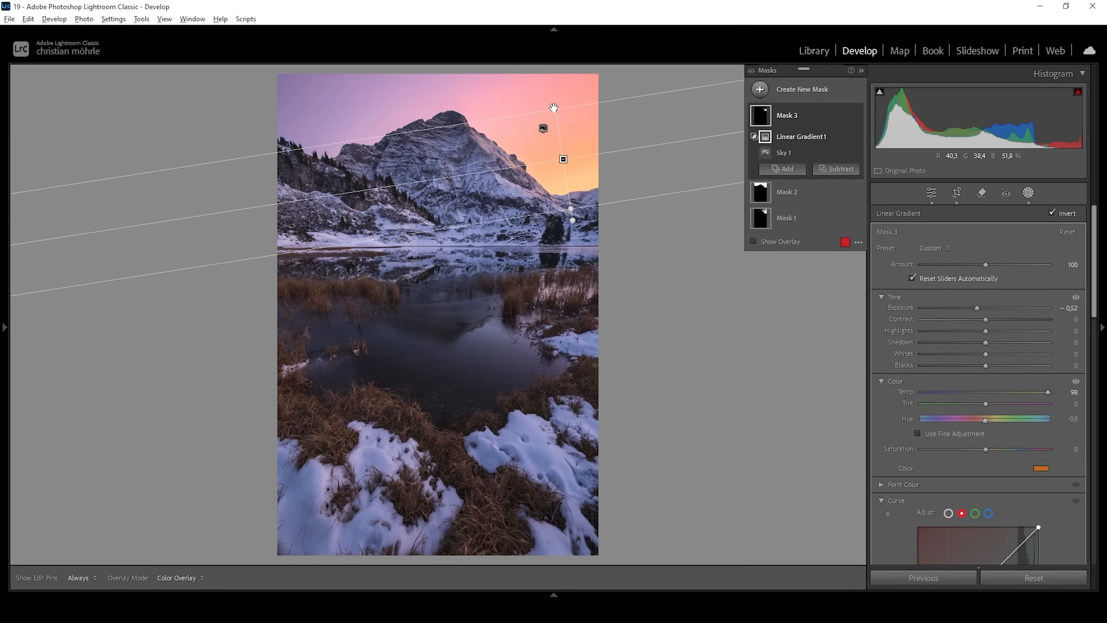
drag(556, 116, 558, 126)
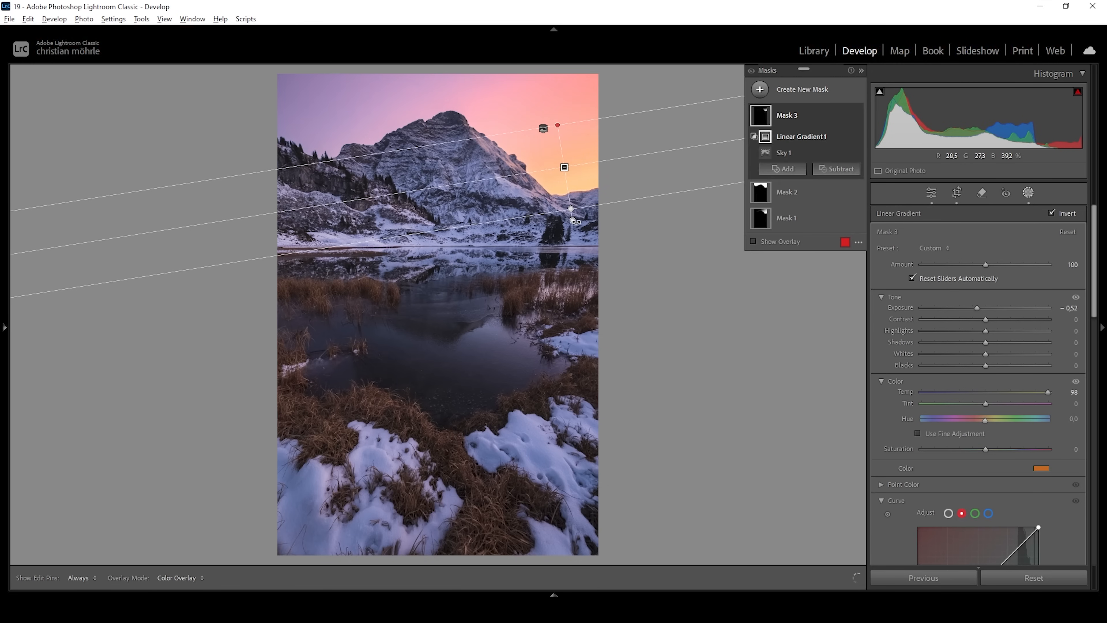
drag(570, 208, 574, 218)
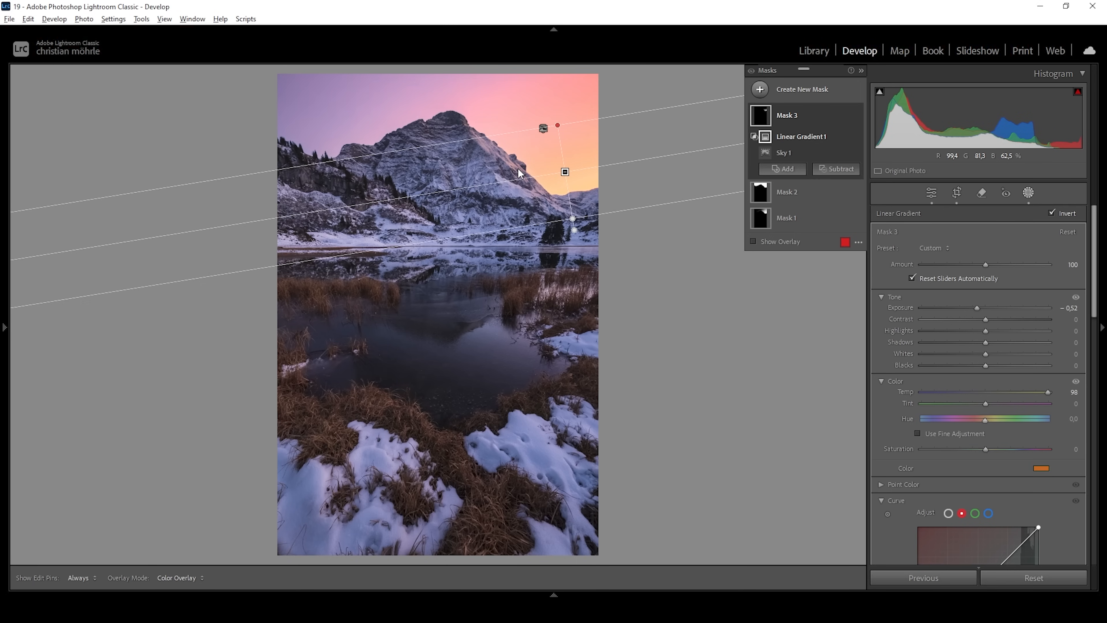
Create a fourth sky mask intersected with a linear gradient fading down from the upper-left sky, and set its Exposure to -0.50
click(768, 90)
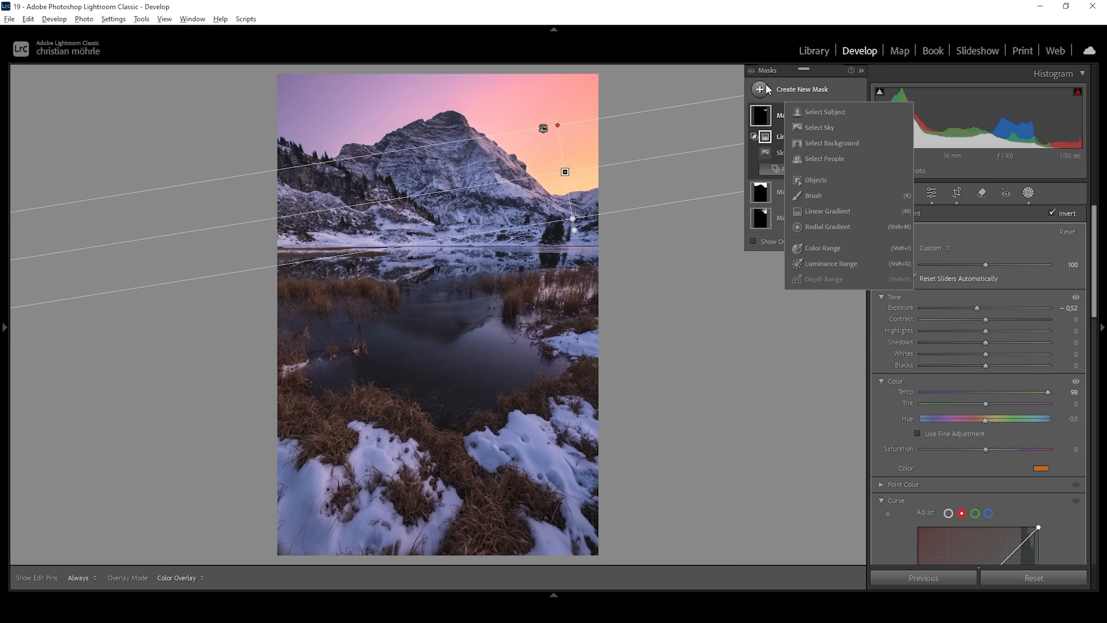
click(847, 129)
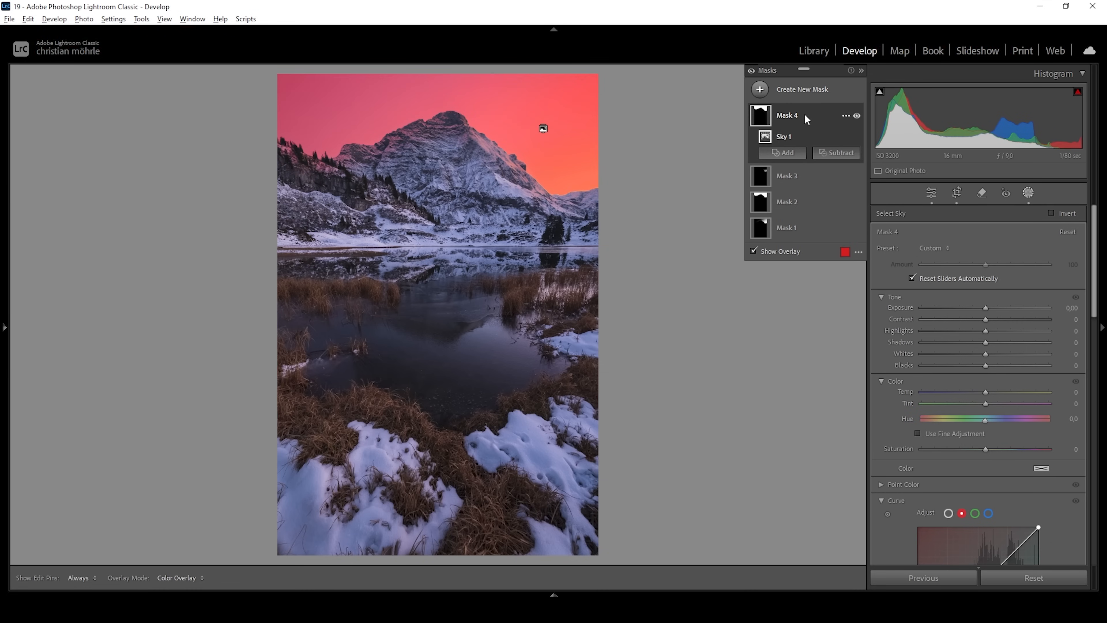
alt+click(803, 154)
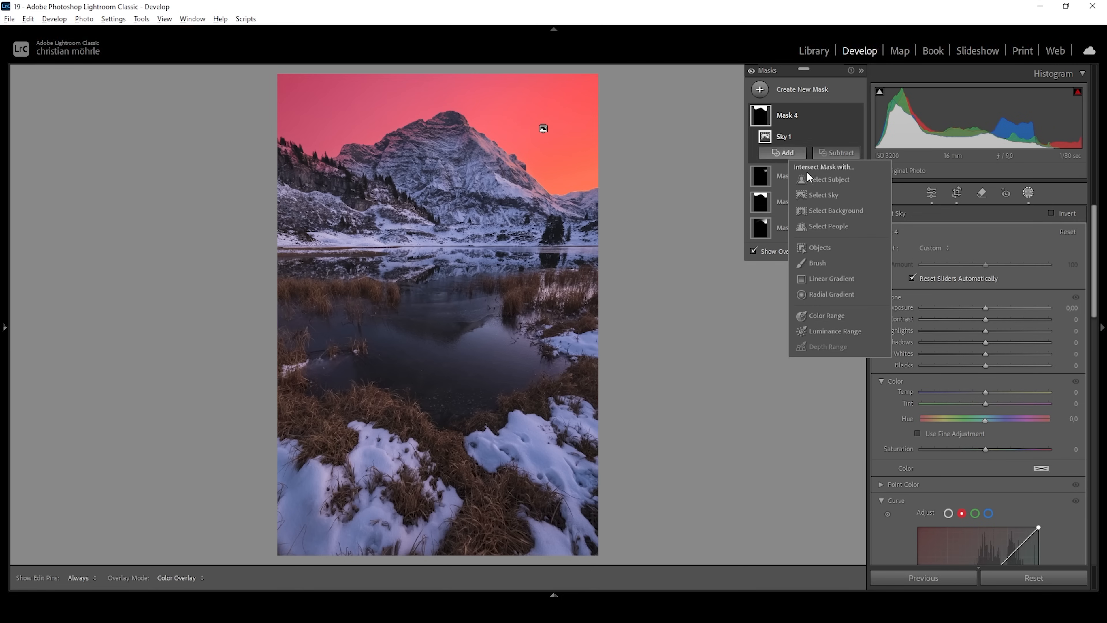
click(825, 274)
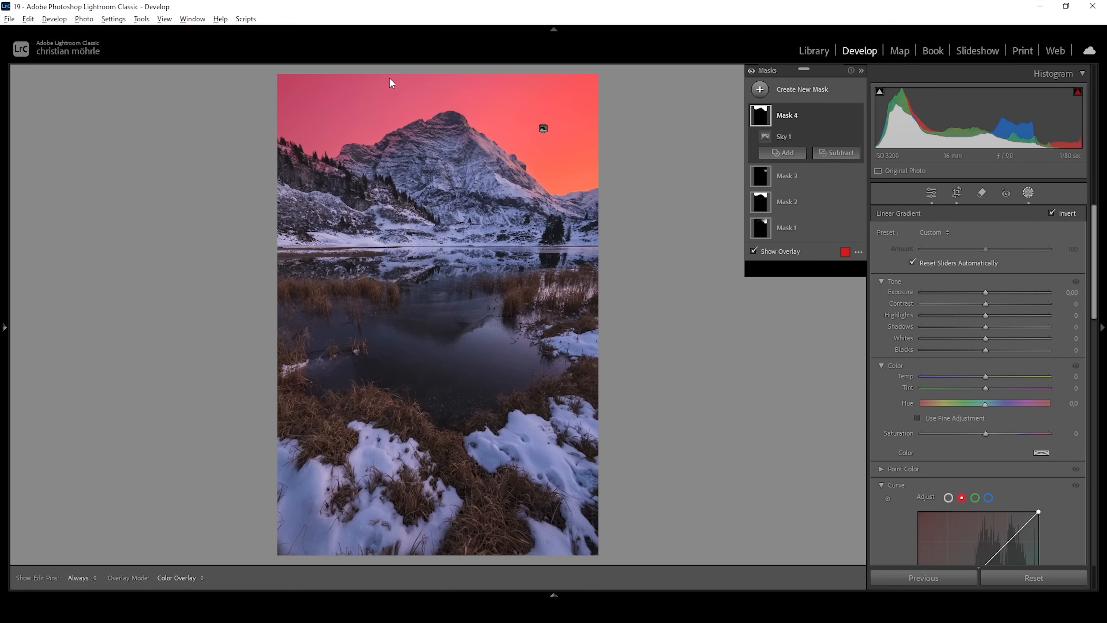
drag(366, 76, 386, 188)
drag(359, 70, 359, 73)
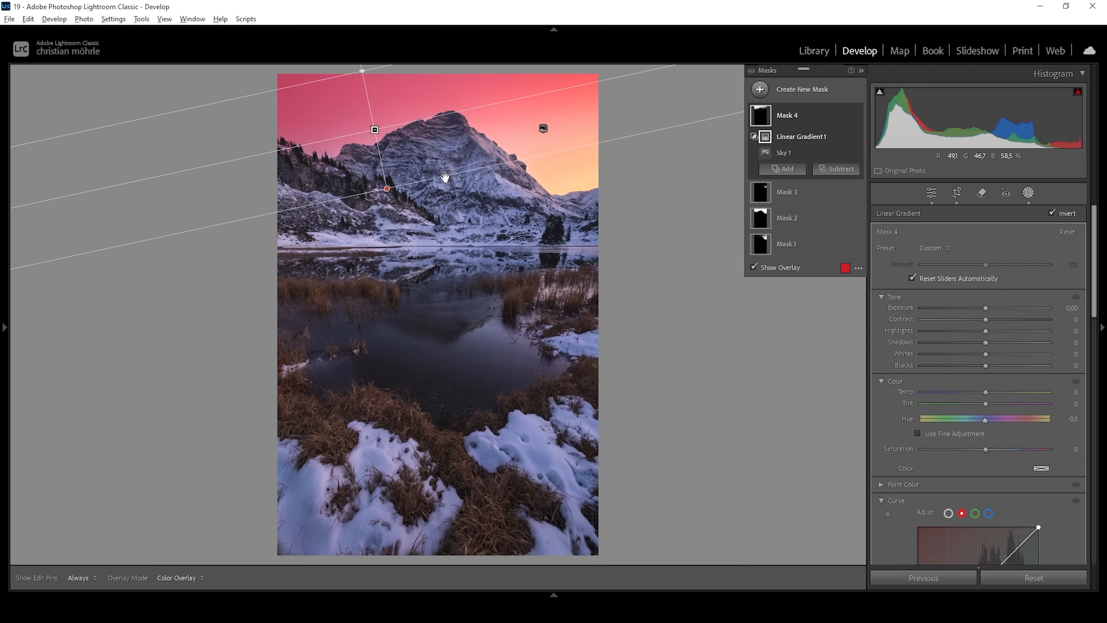
drag(986, 309, 978, 308)
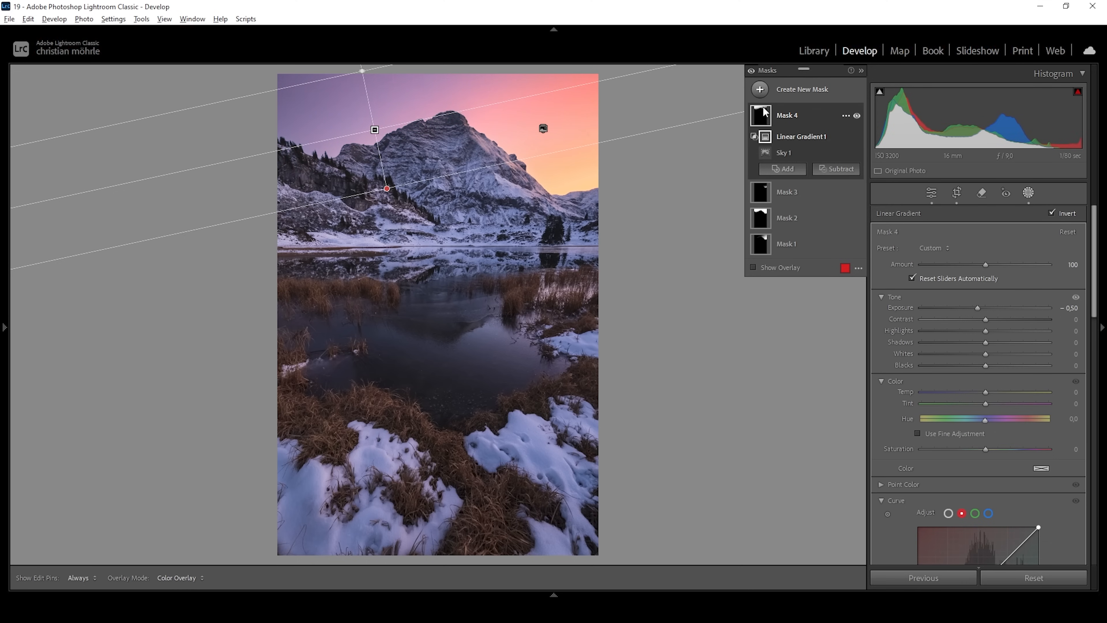
Create a fifth sky mask and intersect it with a linear gradient fading from the left sky across towards the mountain's right slope
click(760, 90)
click(843, 126)
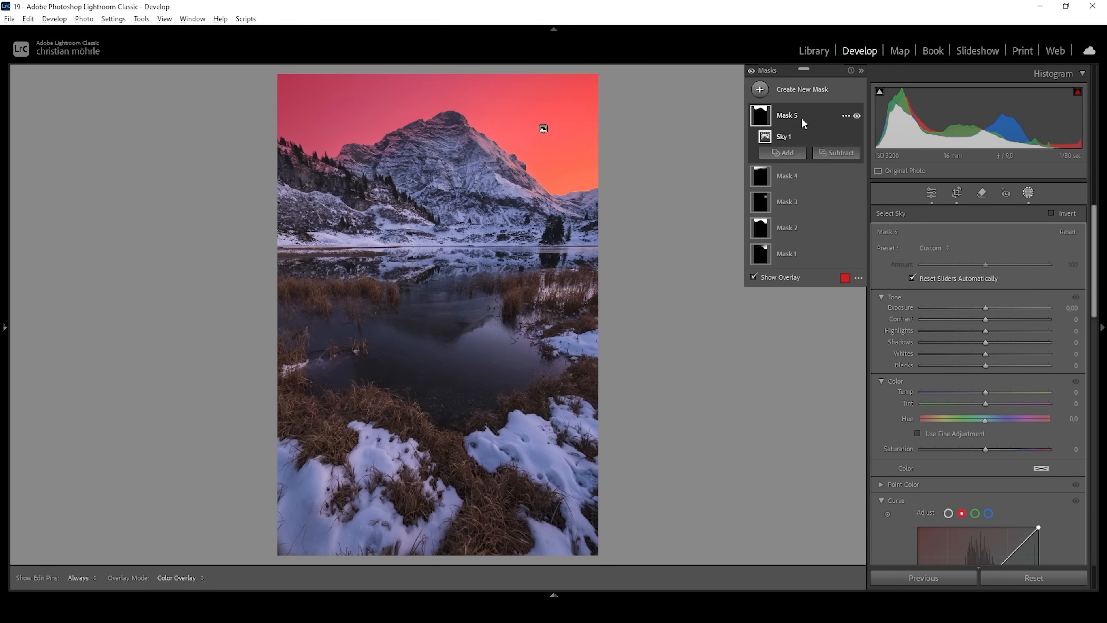
key(alt)
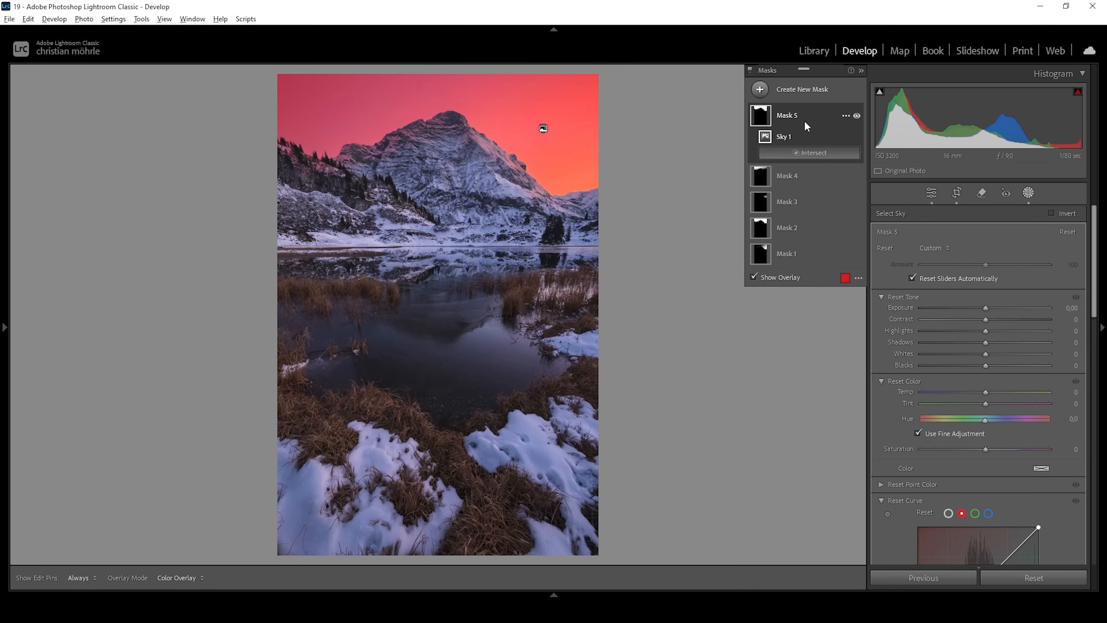
alt+click(801, 154)
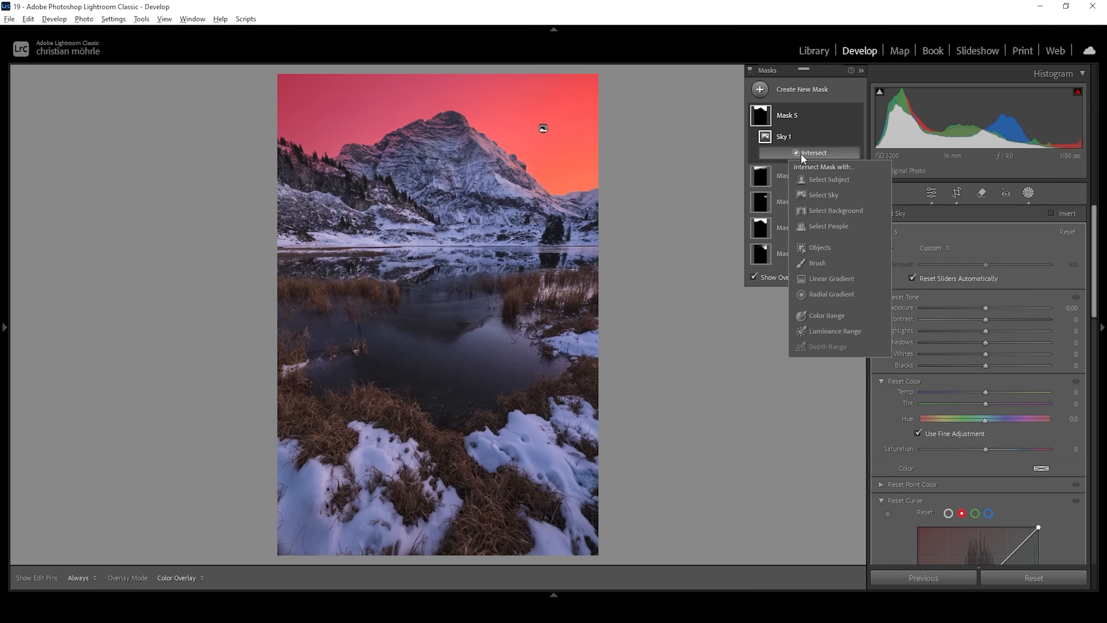
click(831, 280)
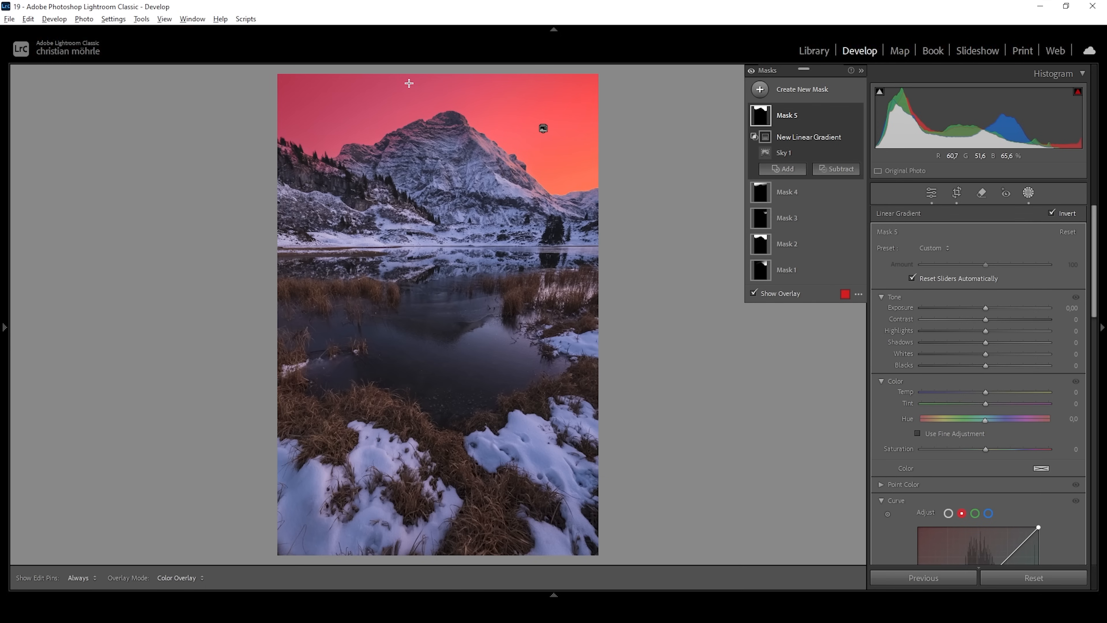
drag(326, 109, 527, 150)
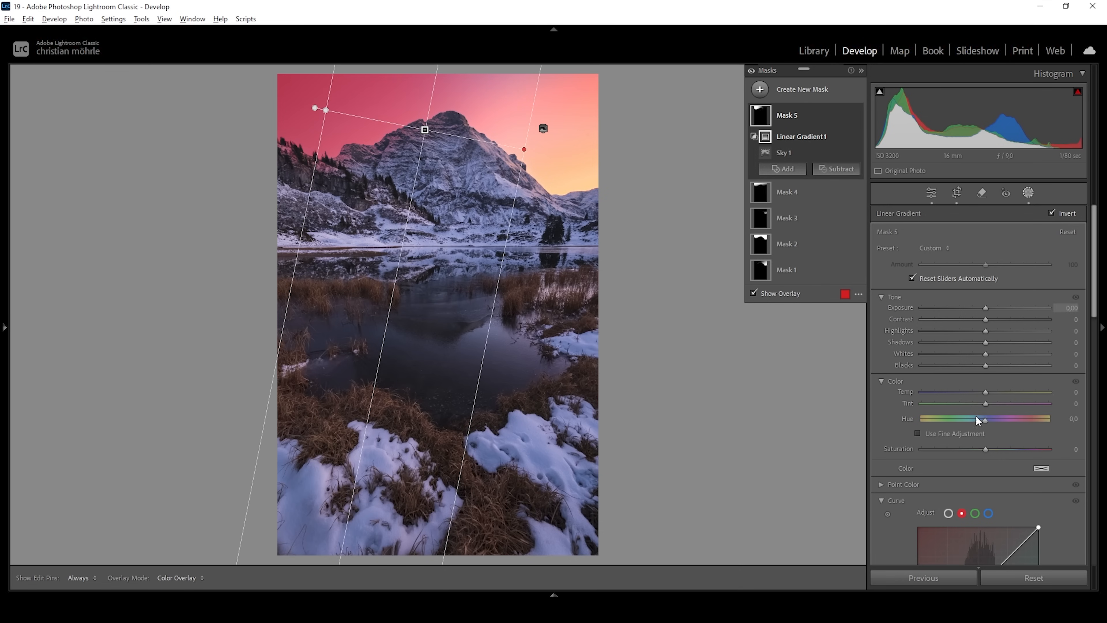
Cool the fifth sky mask by setting Temp to -24, and extend its gradient slightly further right over the mountain's slope
drag(986, 392, 970, 391)
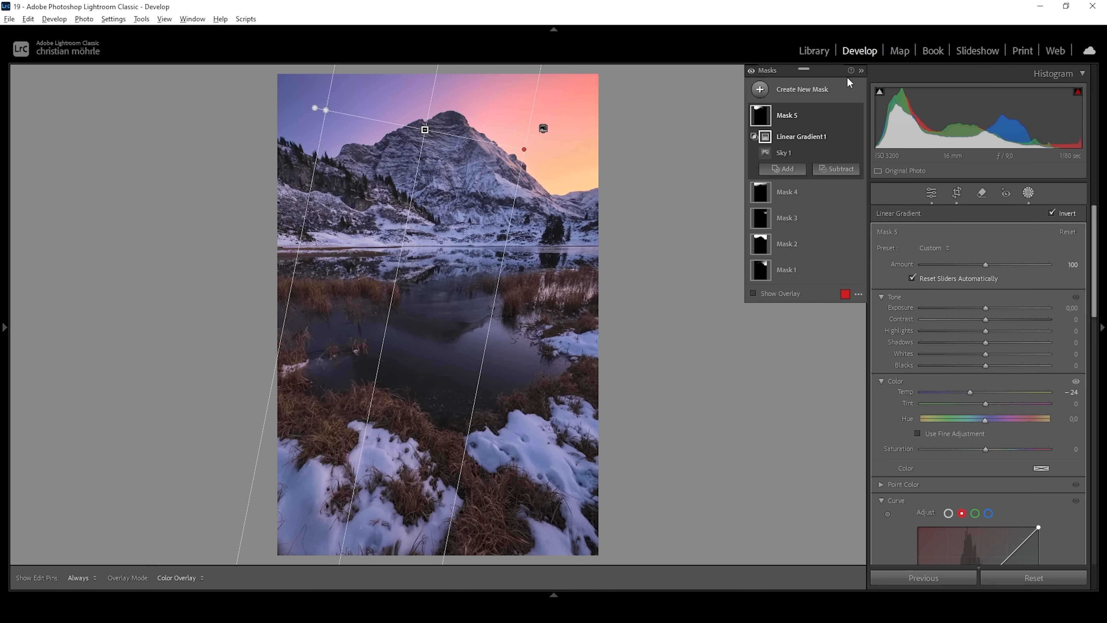
drag(524, 149, 520, 152)
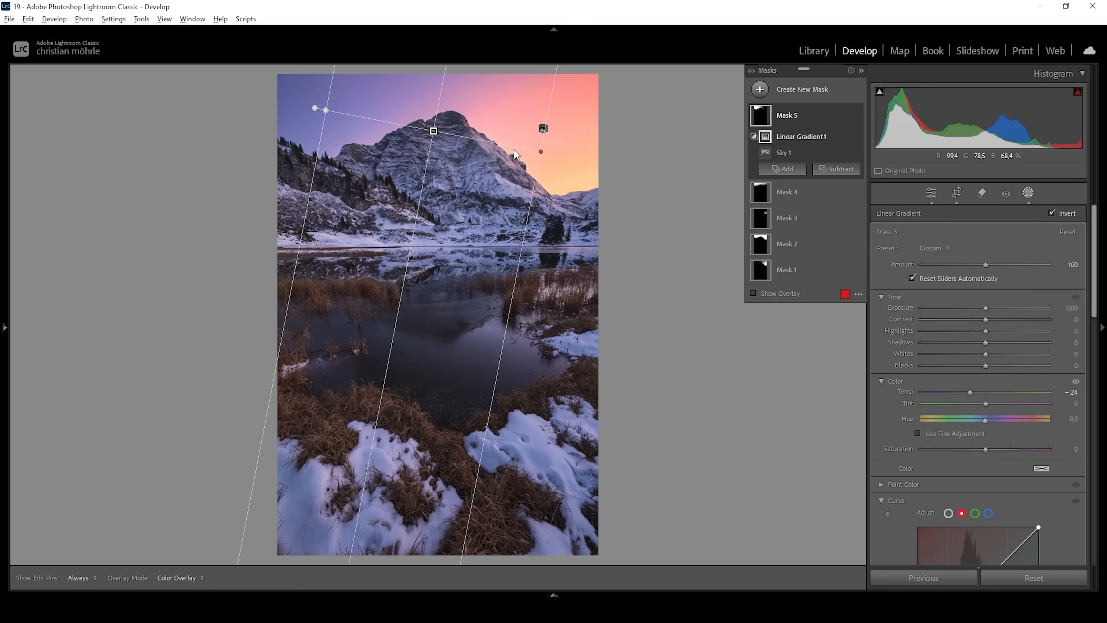
Create a linear gradient mask covering everything below the far shoreline, and set its Exposure to 0.05 and Whites to 25
click(761, 90)
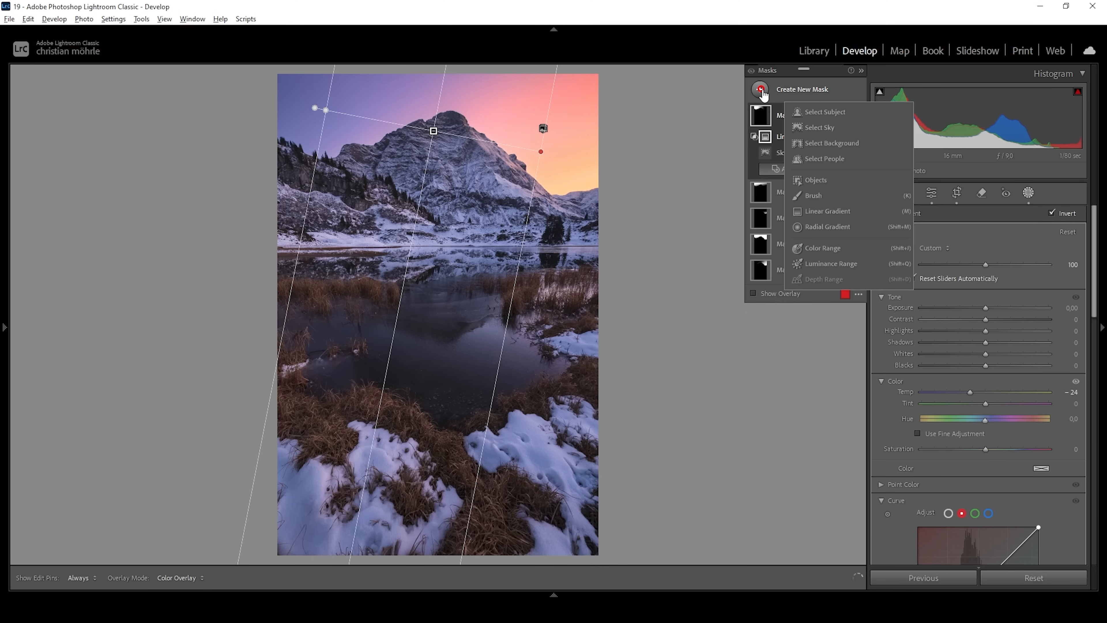
click(820, 211)
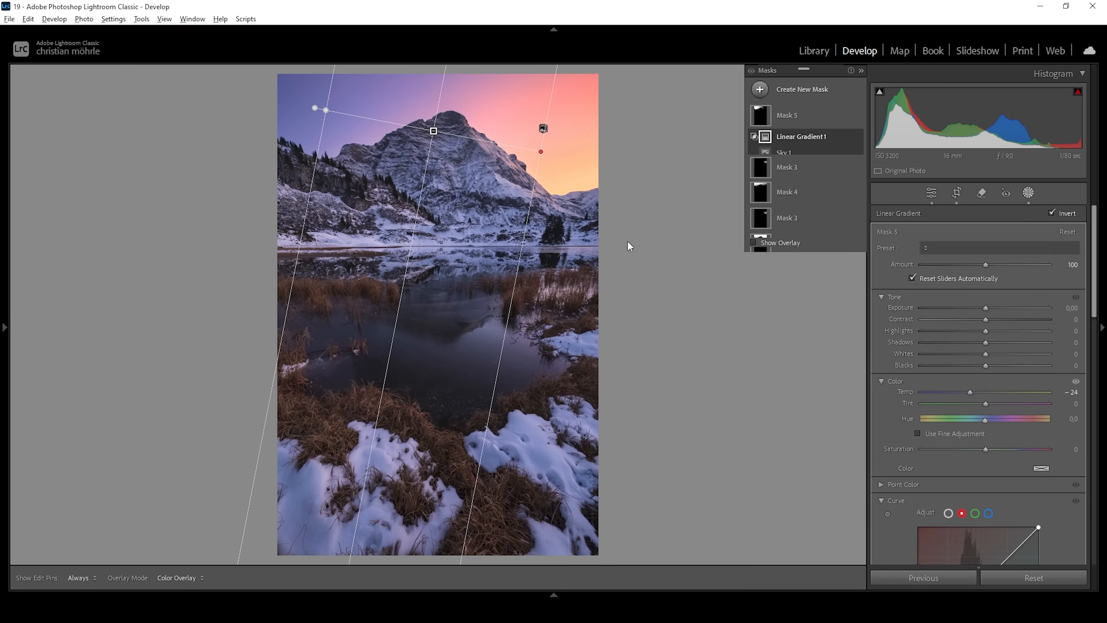
key(m)
mouse_move(450, 267)
mouse_down()
mouse_move(452, 235)
mouse_move(451, 277)
mouse_up()
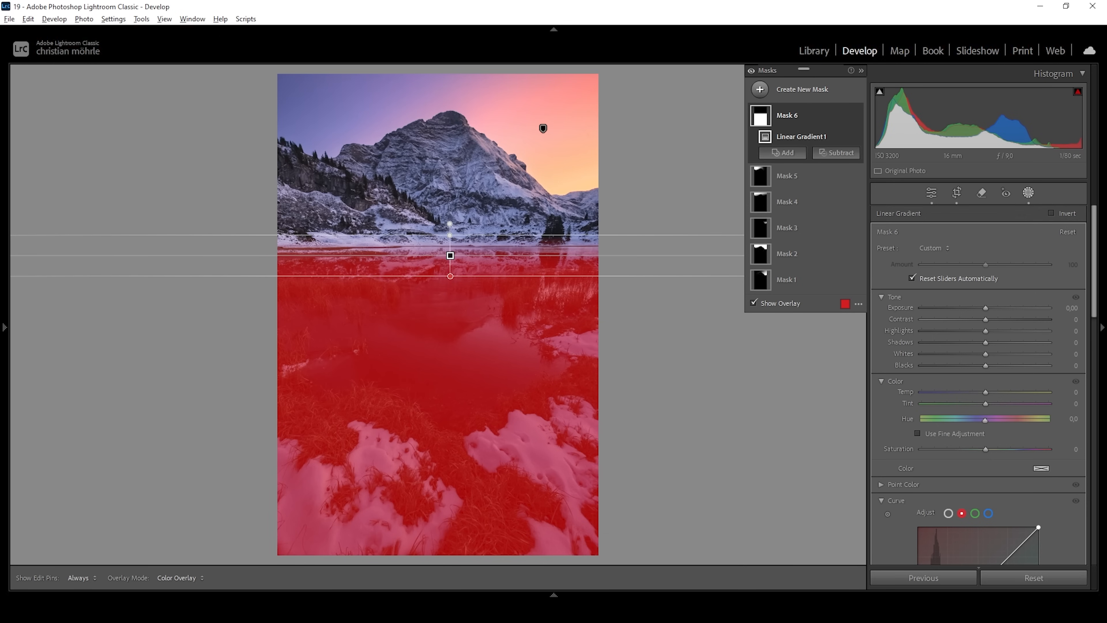
drag(990, 305, 986, 306)
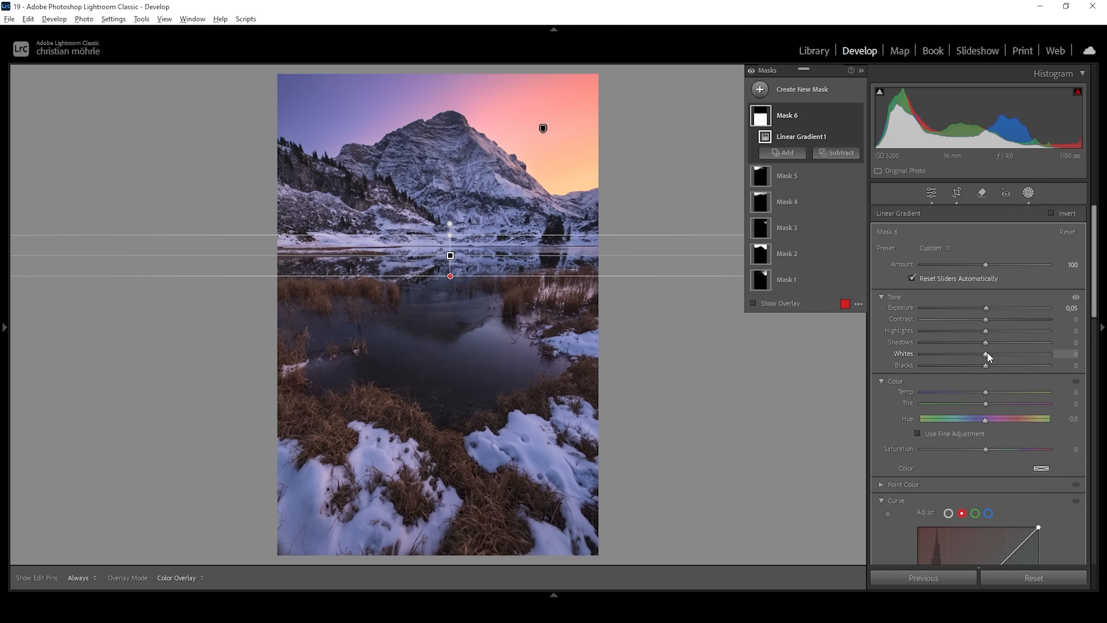
drag(987, 351, 1005, 350)
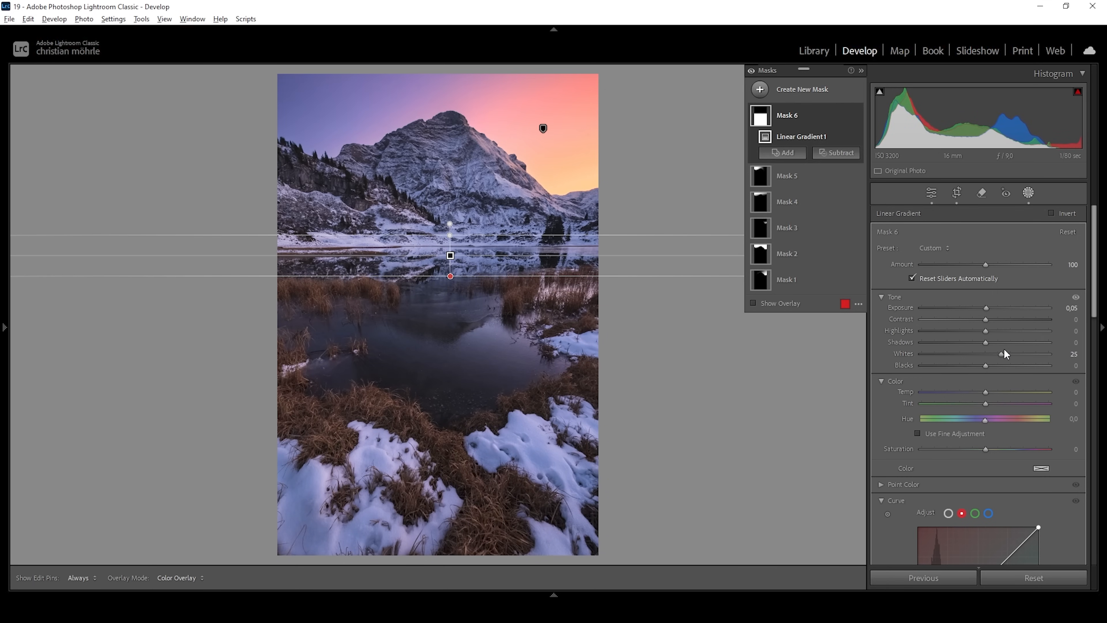
Create a radial gradient mask as a wide ellipse centred on the dark water of the lake
click(764, 89)
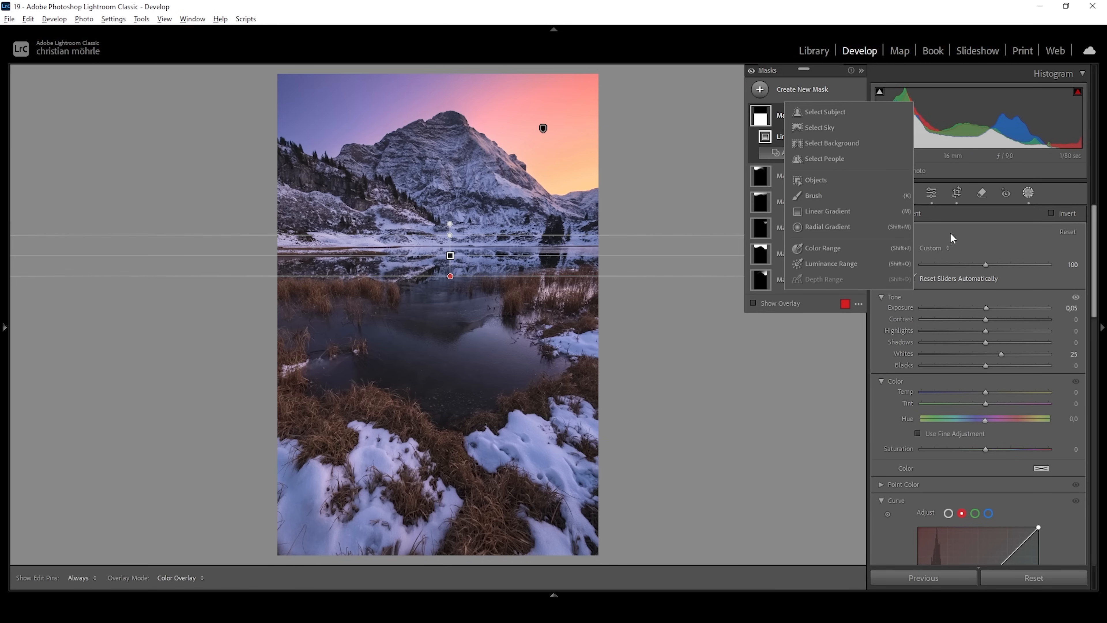
click(829, 211)
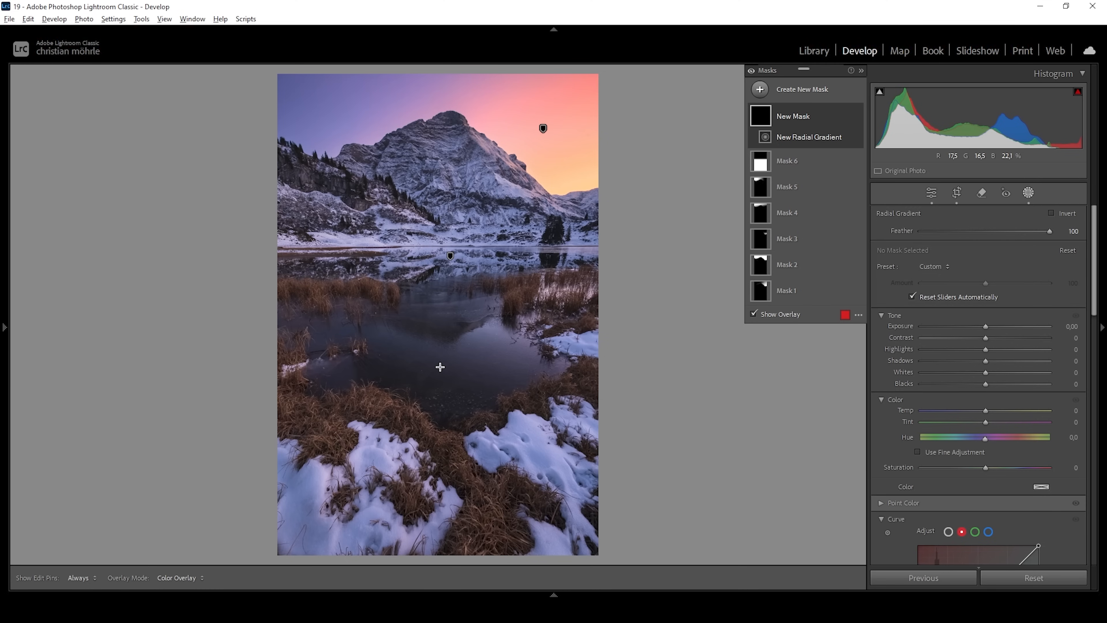
click(448, 342)
drag(328, 347, 324, 347)
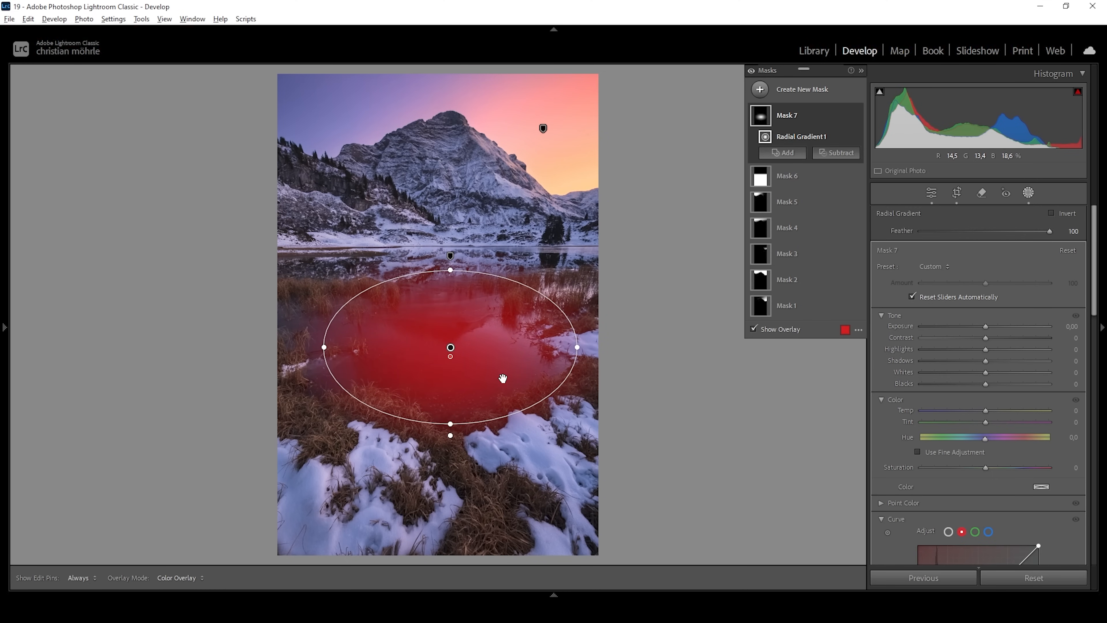
Brighten the lake's radial mask with Exposure 0.31 and add Texture 4 and Clarity 11
drag(986, 327, 992, 325)
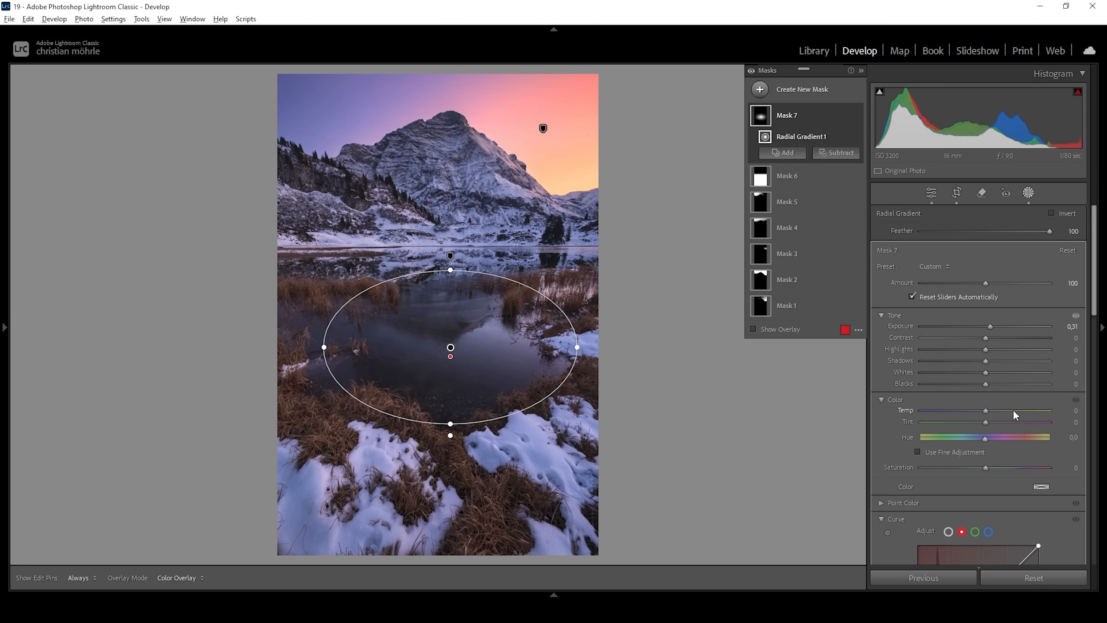
drag(987, 372, 1101, 366)
scroll(1039, 437, down, 2)
scroll(1040, 437, down, 4)
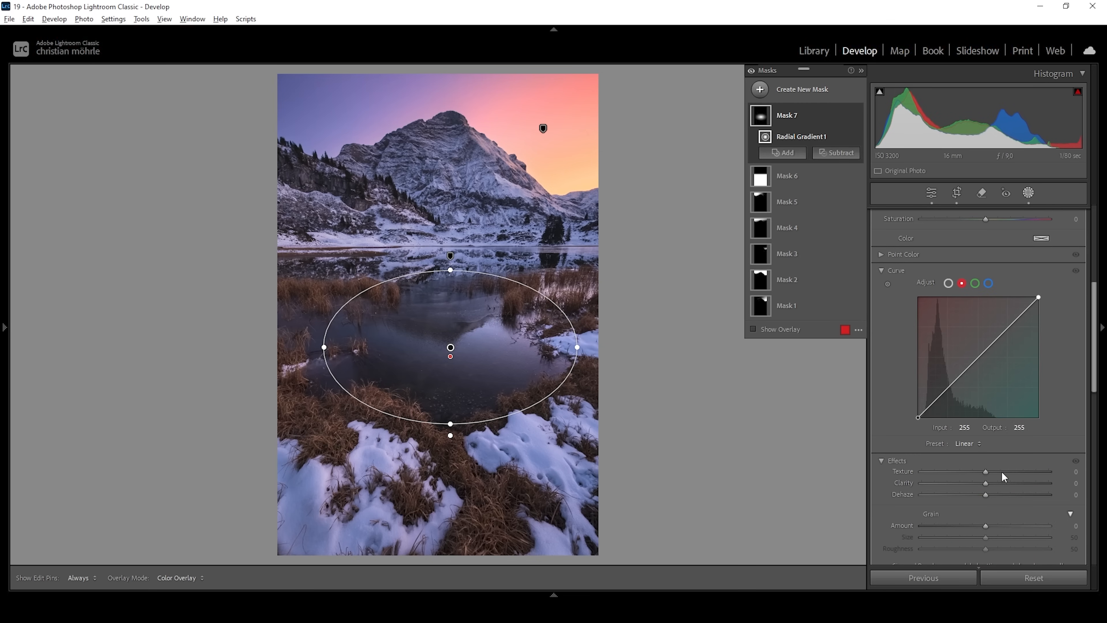
scroll(1003, 471, down, 2)
drag(988, 389, 998, 397)
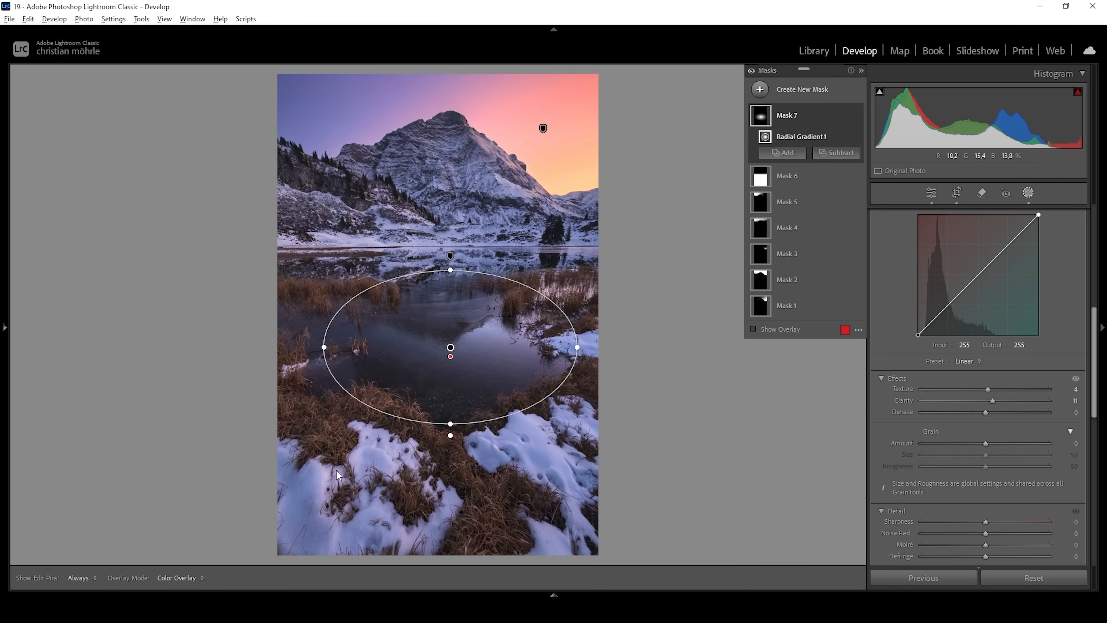
Create a colour range mask sampled from the brown foreground grass and set Refine to 27
click(763, 92)
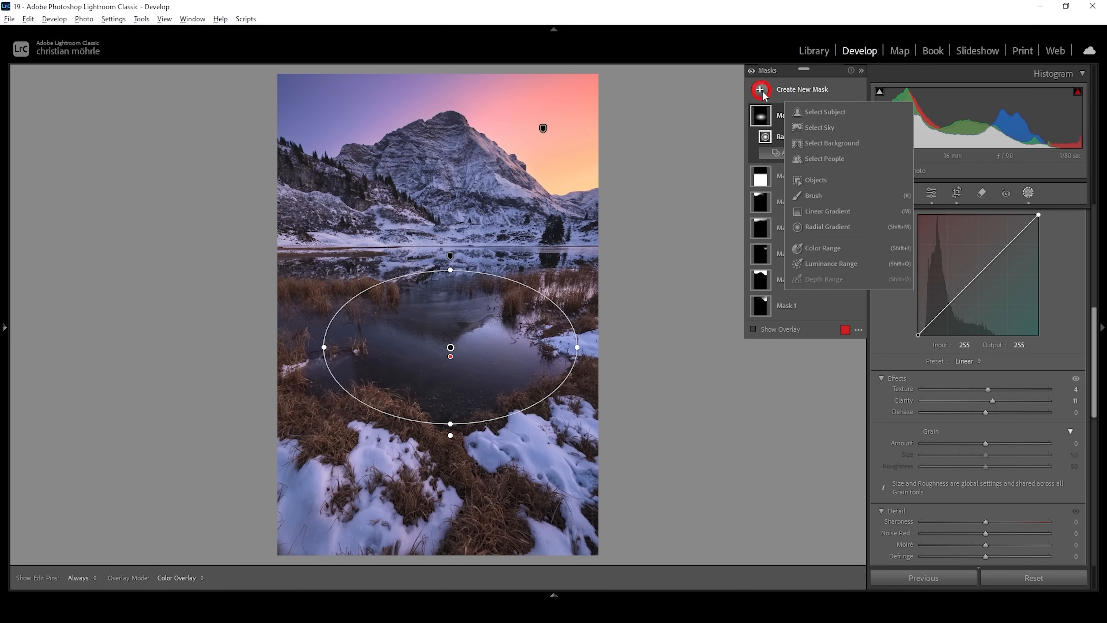
click(824, 248)
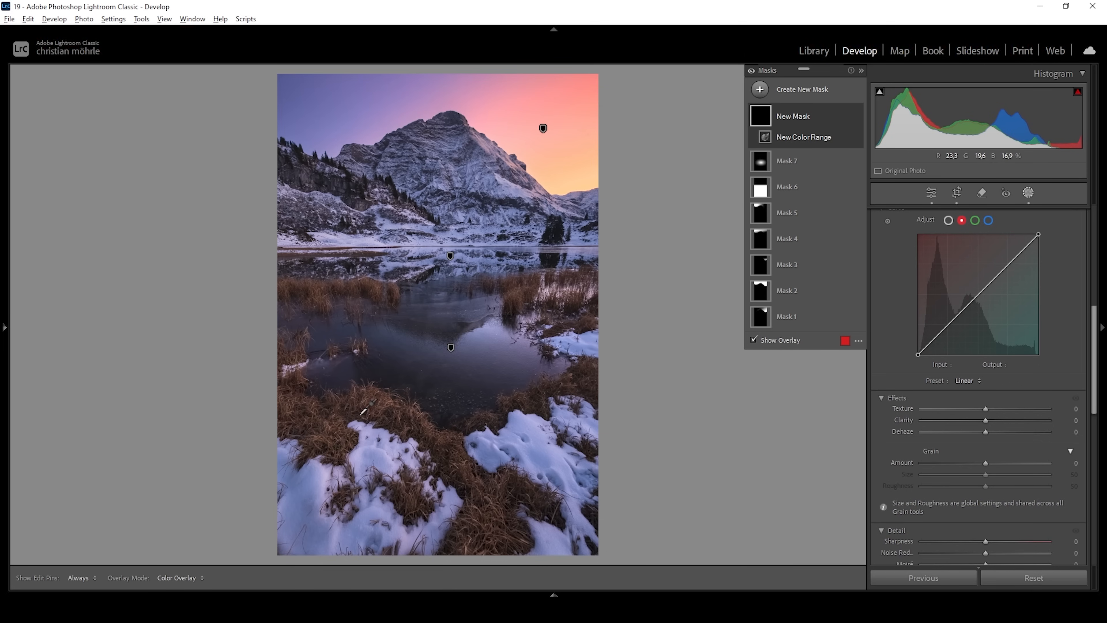
click(381, 401)
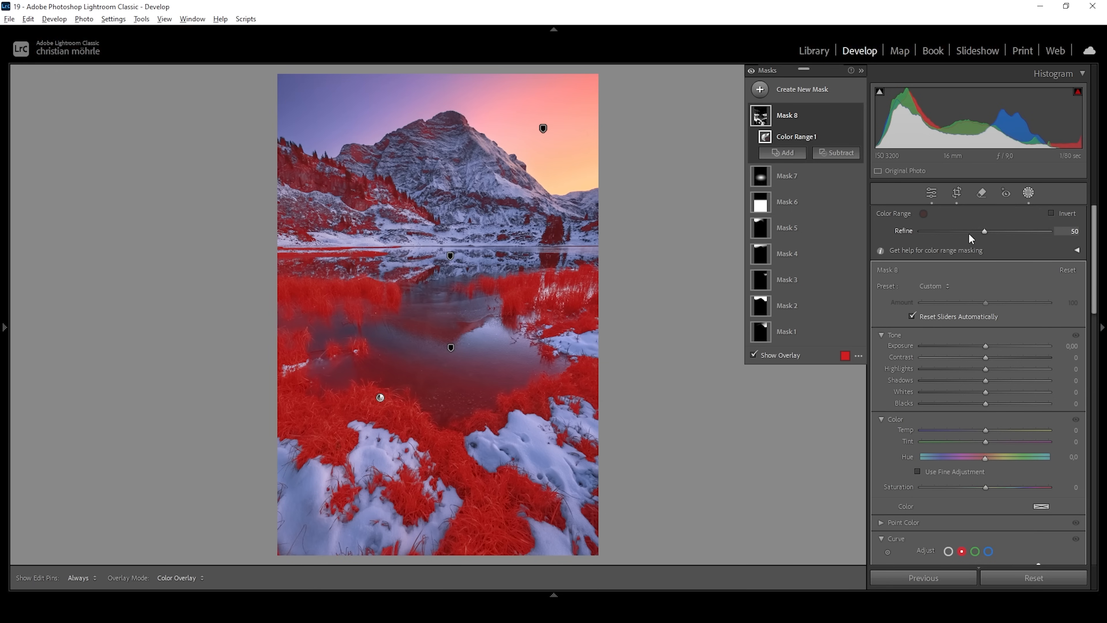
drag(982, 232, 952, 225)
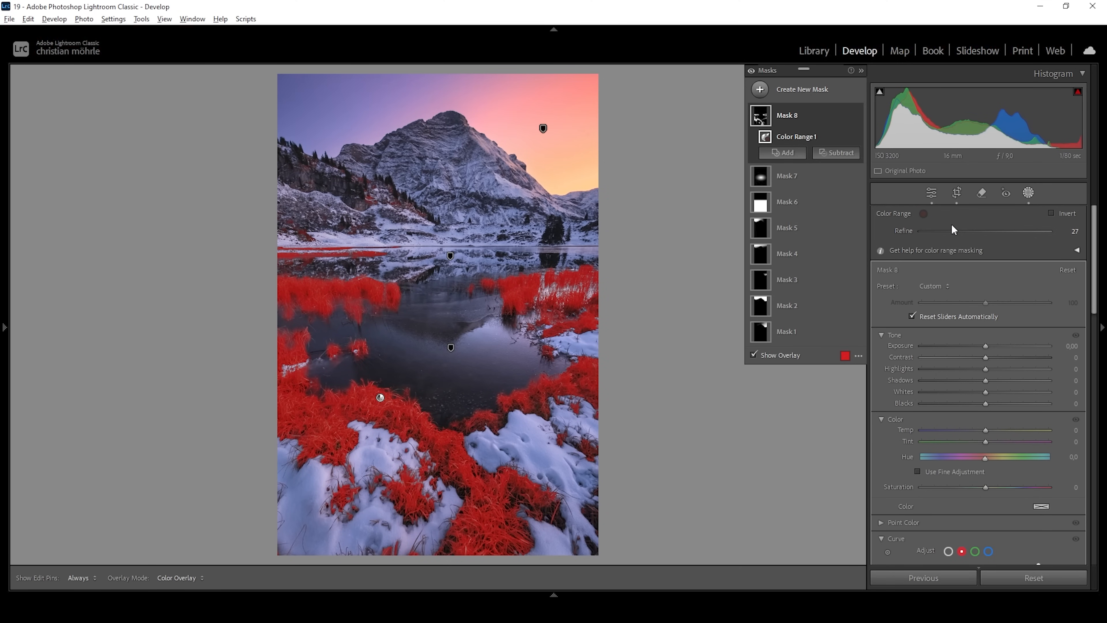
Subtract everything above the near reeds from the grass mask with a narrow linear gradient, and set its Exposure to 0.49
click(832, 153)
click(860, 282)
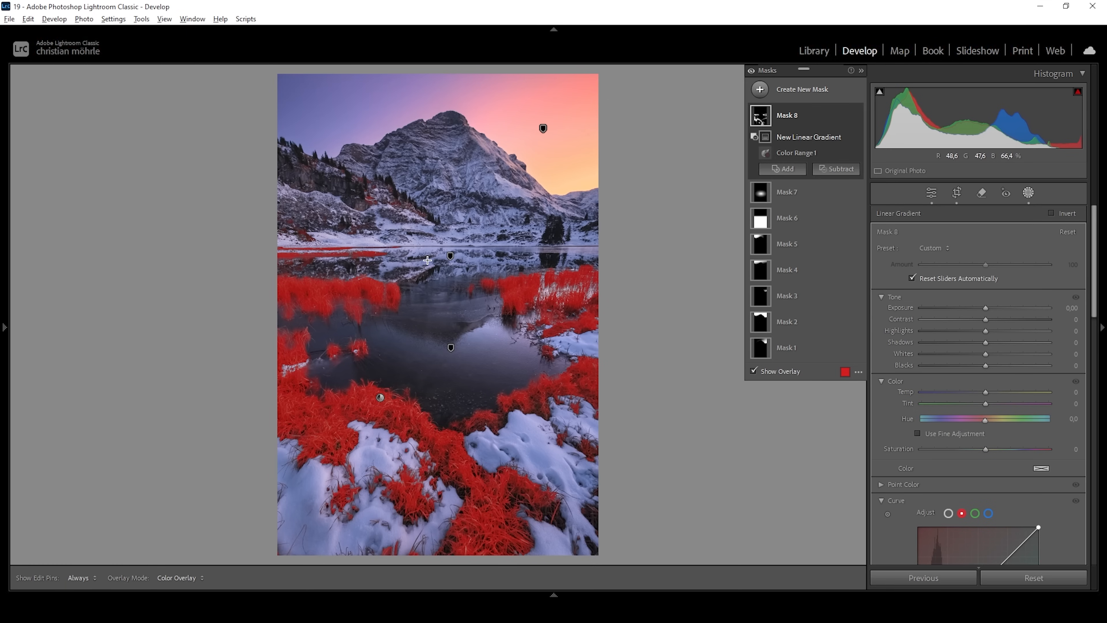
drag(420, 263, 419, 268)
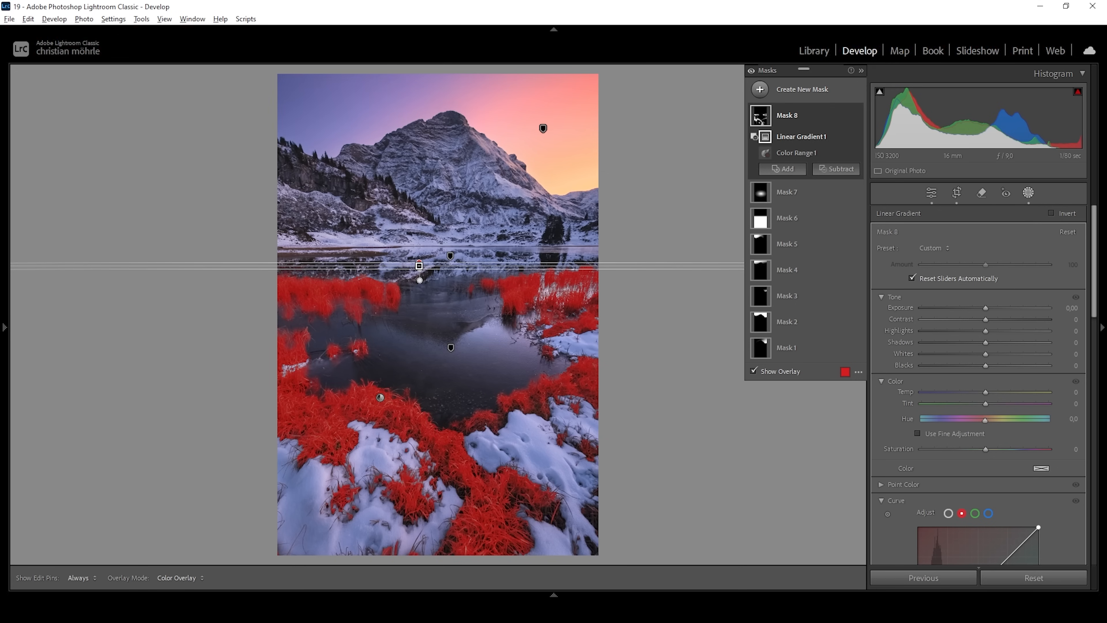
drag(985, 308, 992, 310)
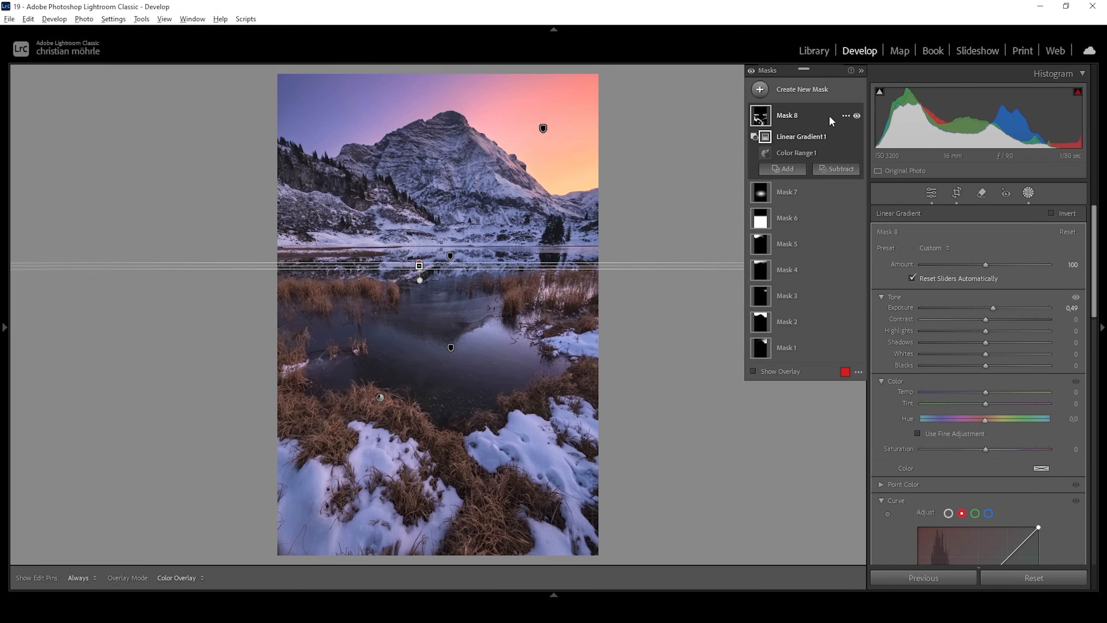
Create a linear gradient mask covering the image above the far shoreline and subtract the sky, leaving only the mountain
click(763, 90)
click(837, 213)
drag(445, 241, 445, 246)
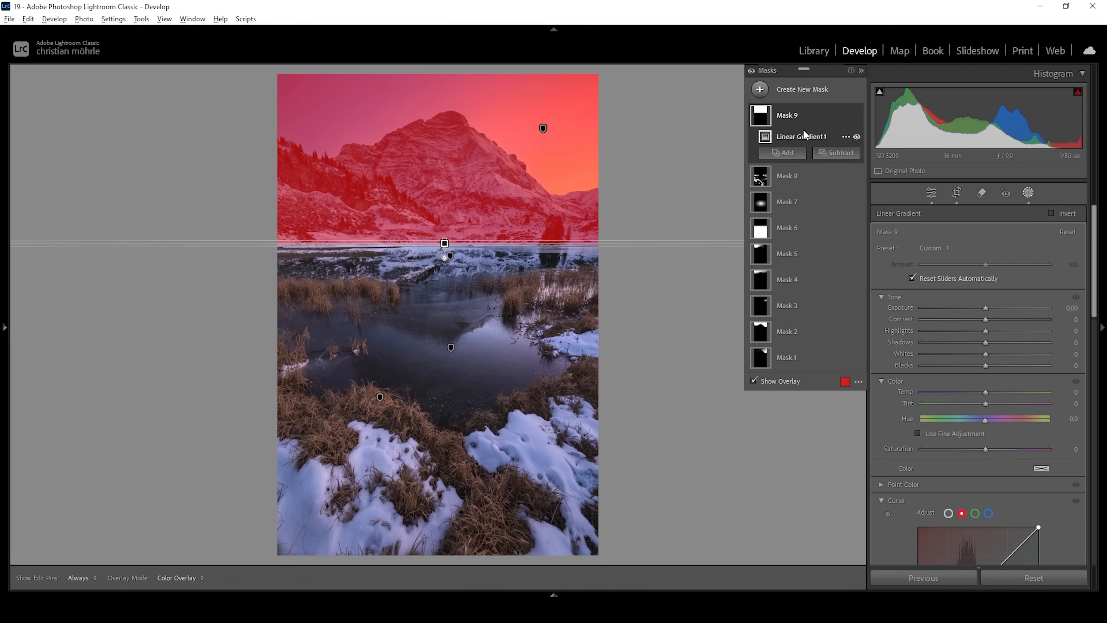
click(848, 155)
click(848, 195)
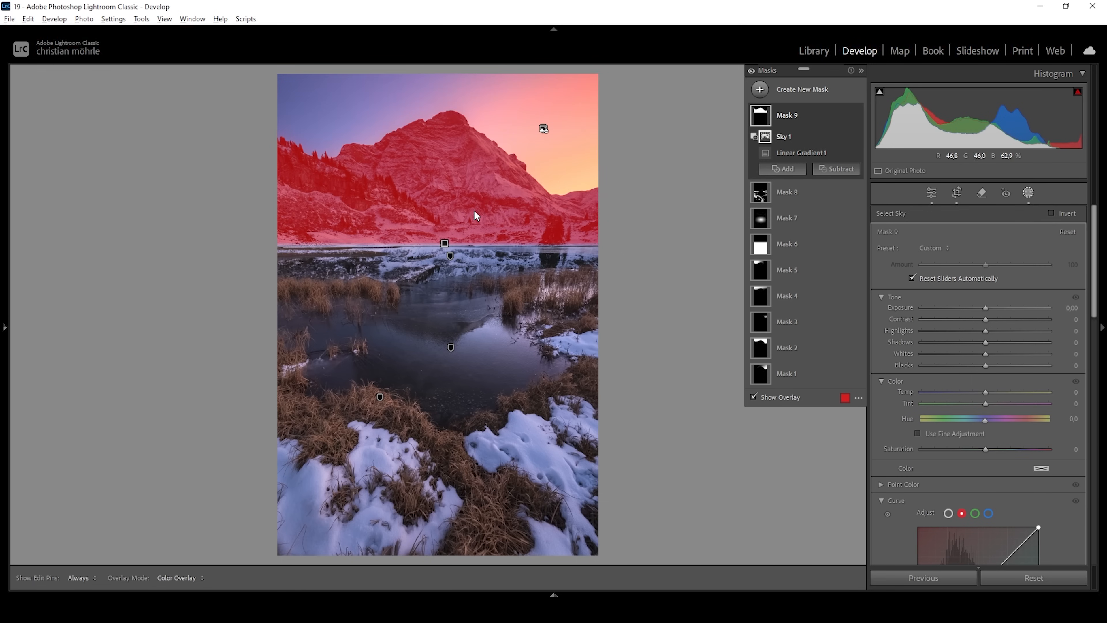
Set the mountain mask's Dehaze to 5, and compare the image without and with all masks
mouse_move(986, 319)
mouse_down()
mouse_move(997, 330)
mouse_move(982, 353)
mouse_move(985, 314)
mouse_up()
scroll(1015, 406, down, 3)
scroll(895, 403, down, 10)
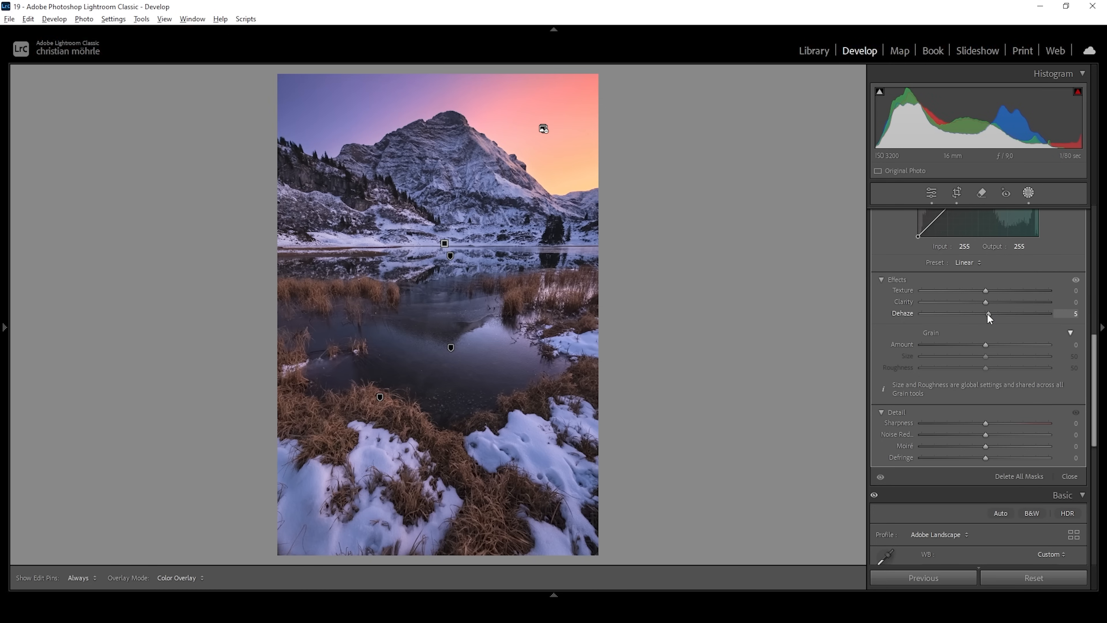
drag(990, 318, 986, 314)
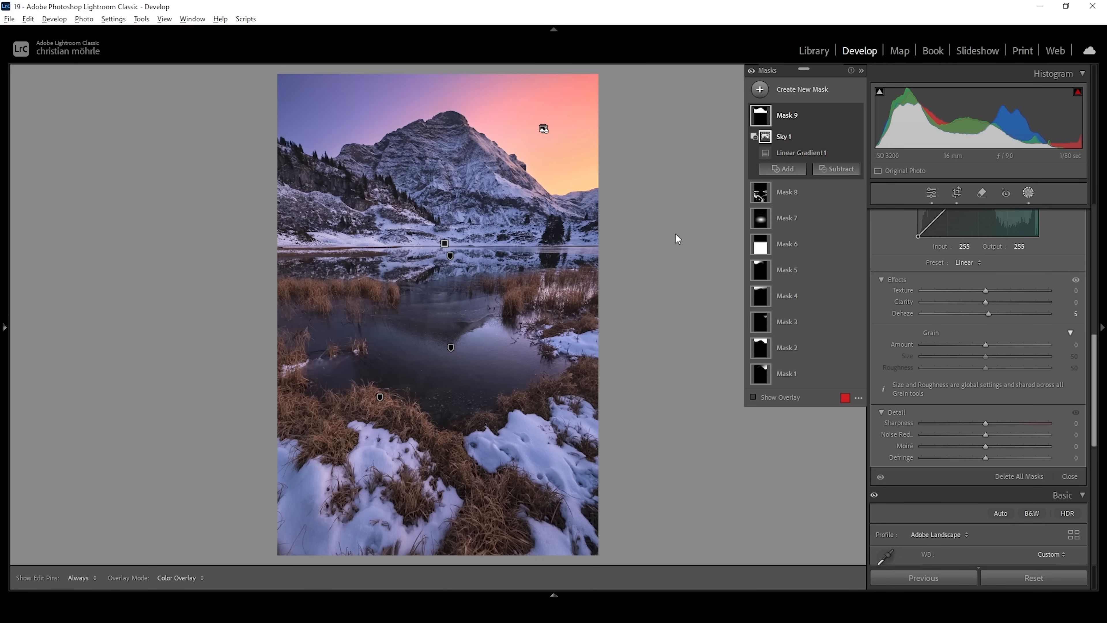
click(752, 71)
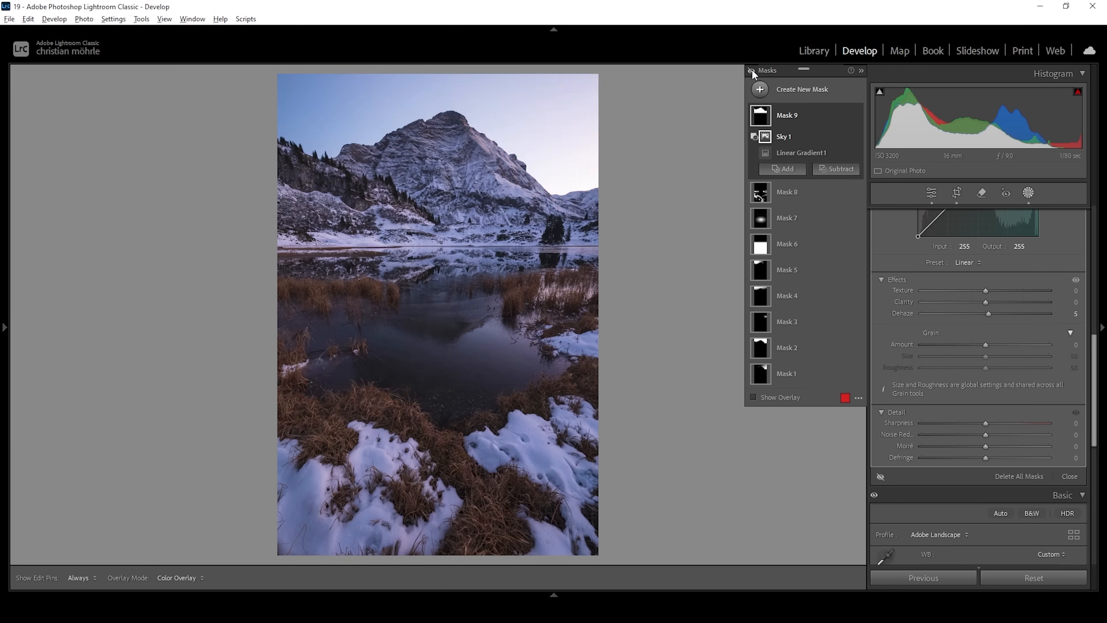
click(751, 71)
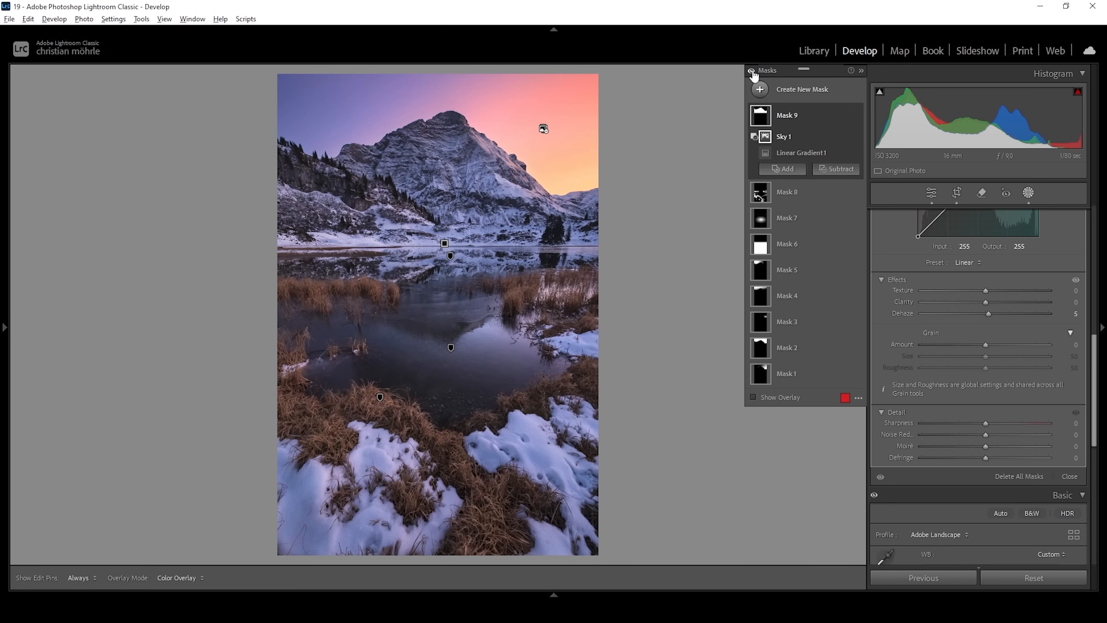
Adjust the Color Mixer saturation of the whole image to Red +8, Orange +31, Yellow +10 and Blue -5
click(932, 194)
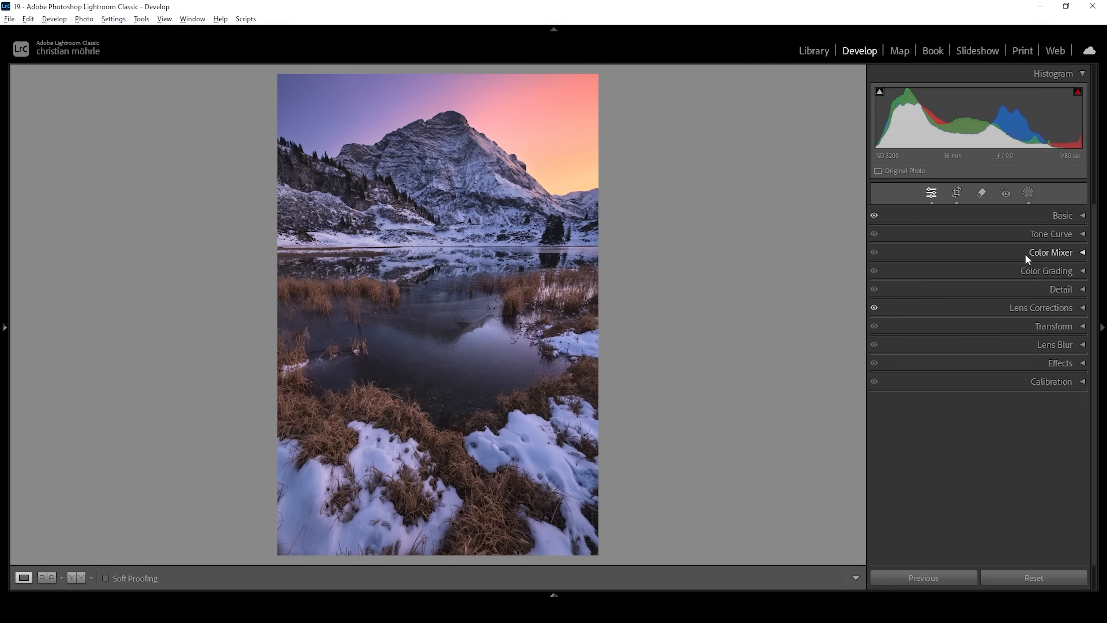
click(1020, 249)
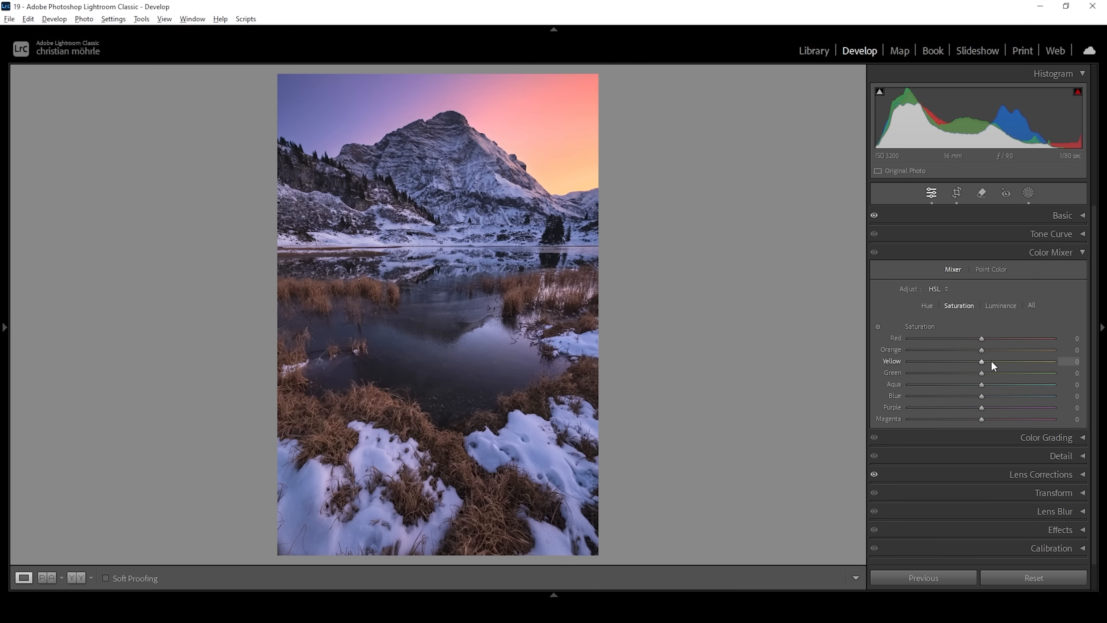
mouse_move(983, 341)
mouse_down()
mouse_move(1005, 350)
mouse_move(992, 361)
mouse_up()
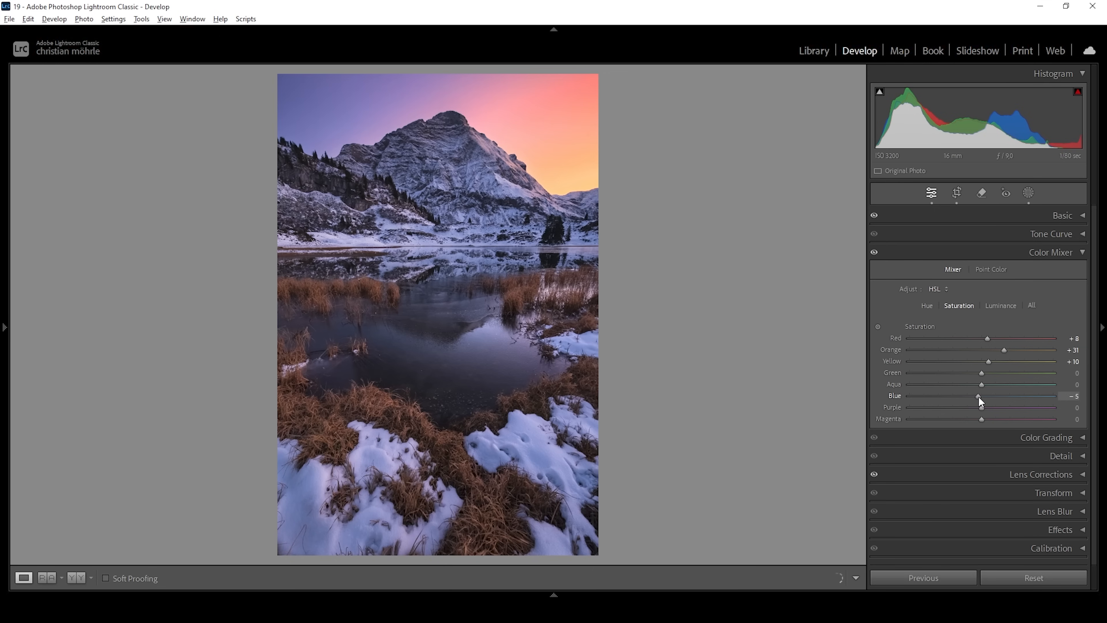
drag(976, 396, 977, 396)
click(1061, 247)
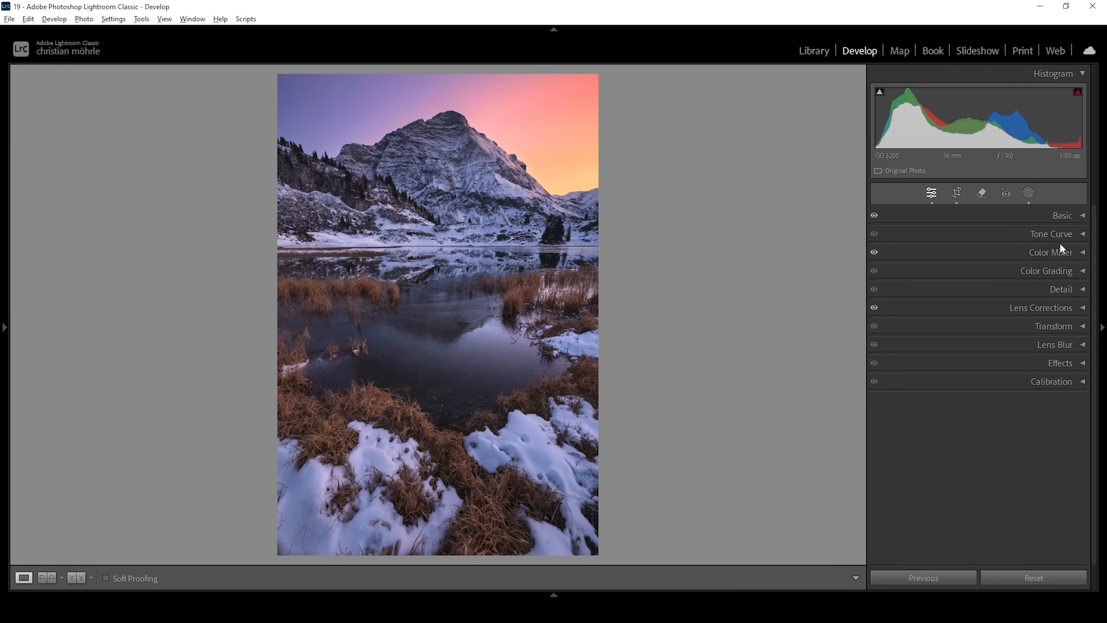
Tint the highlights orange in Color Grading with Hue 29 and Saturation 71
click(1019, 270)
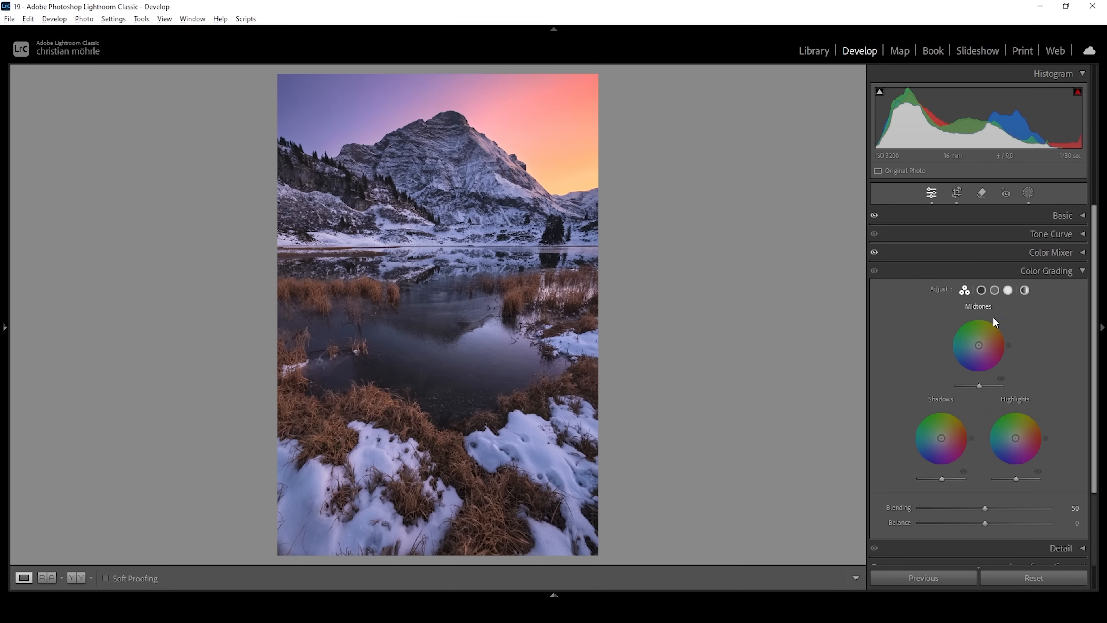
click(1009, 291)
drag(924, 442, 931, 441)
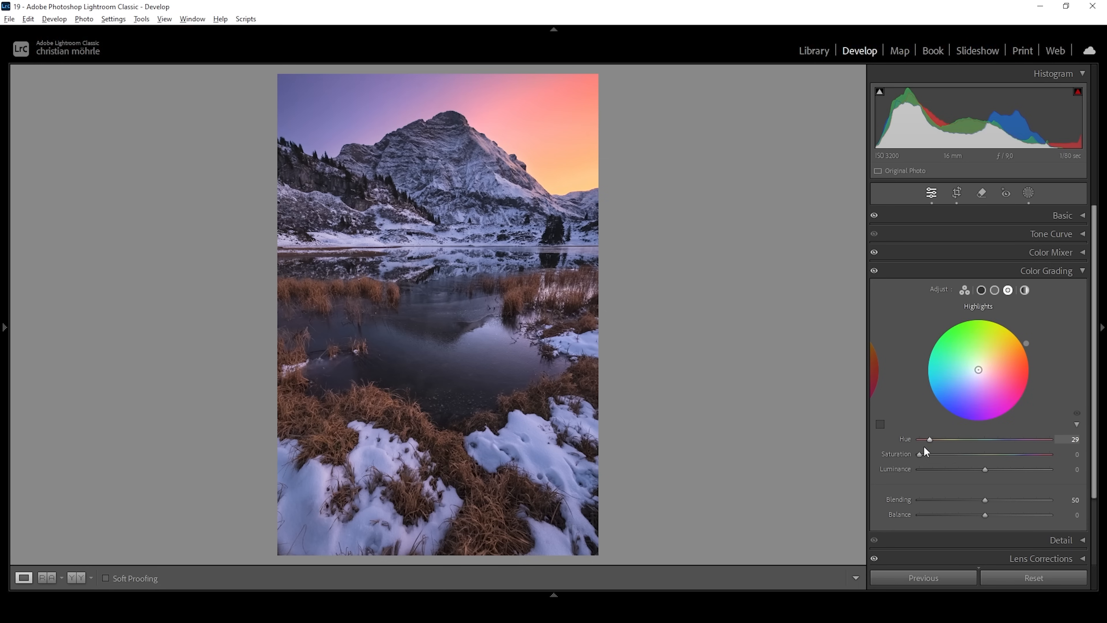
drag(920, 455, 1017, 455)
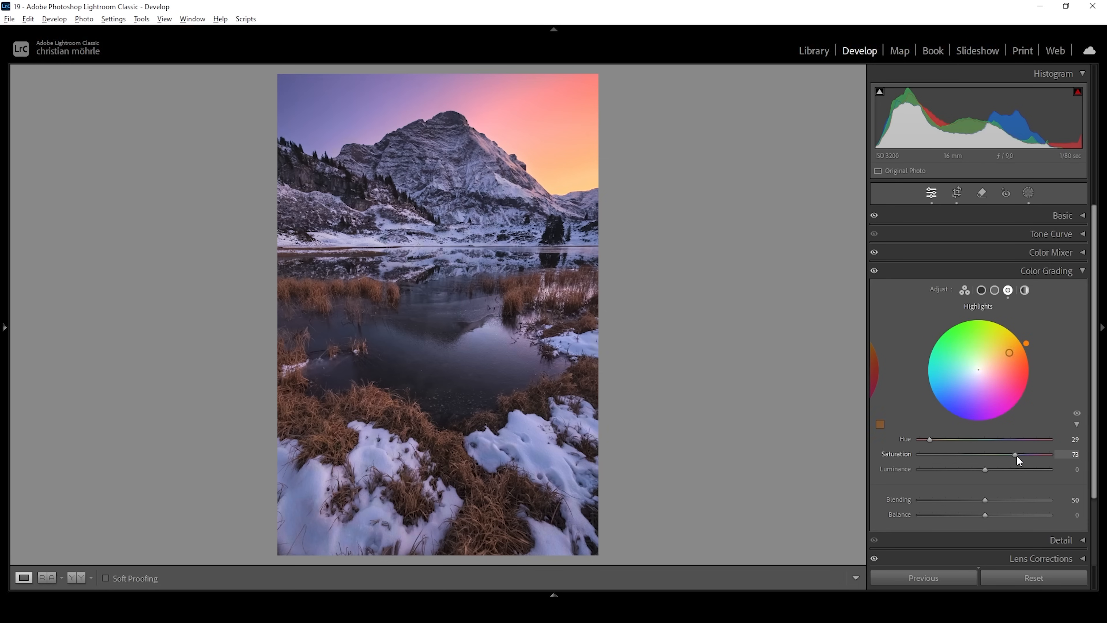
drag(1017, 455, 1013, 455)
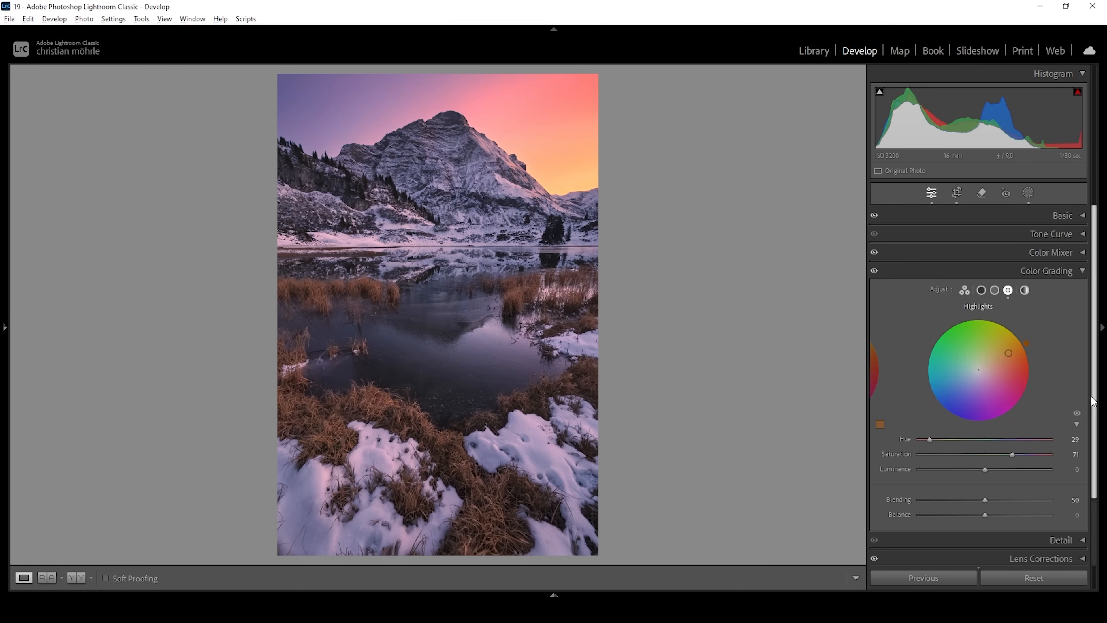
Tint the midtones blue in Color Grading with Hue 209 and Saturation 11
click(995, 290)
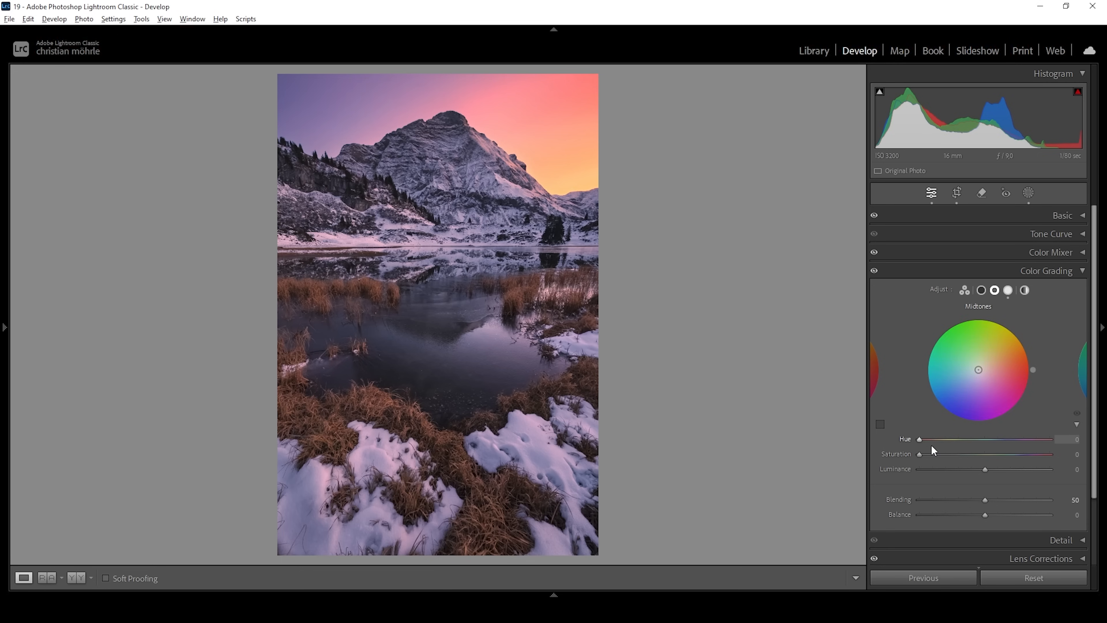
mouse_move(920, 440)
mouse_down()
mouse_move(1002, 442)
mouse_move(995, 437)
mouse_up()
drag(920, 455, 924, 454)
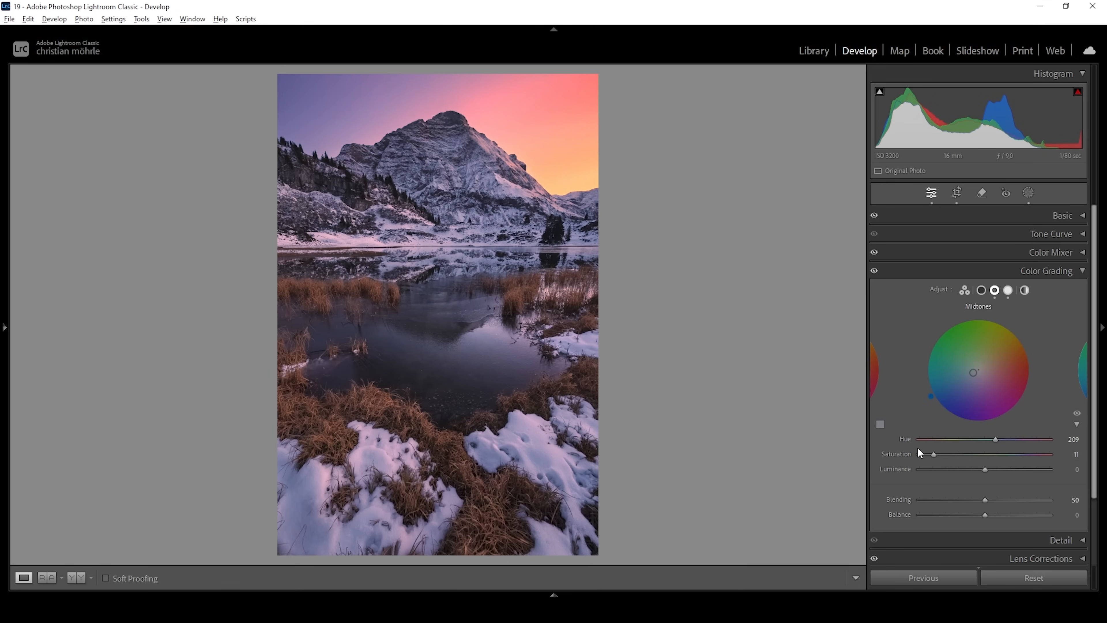
click(1074, 272)
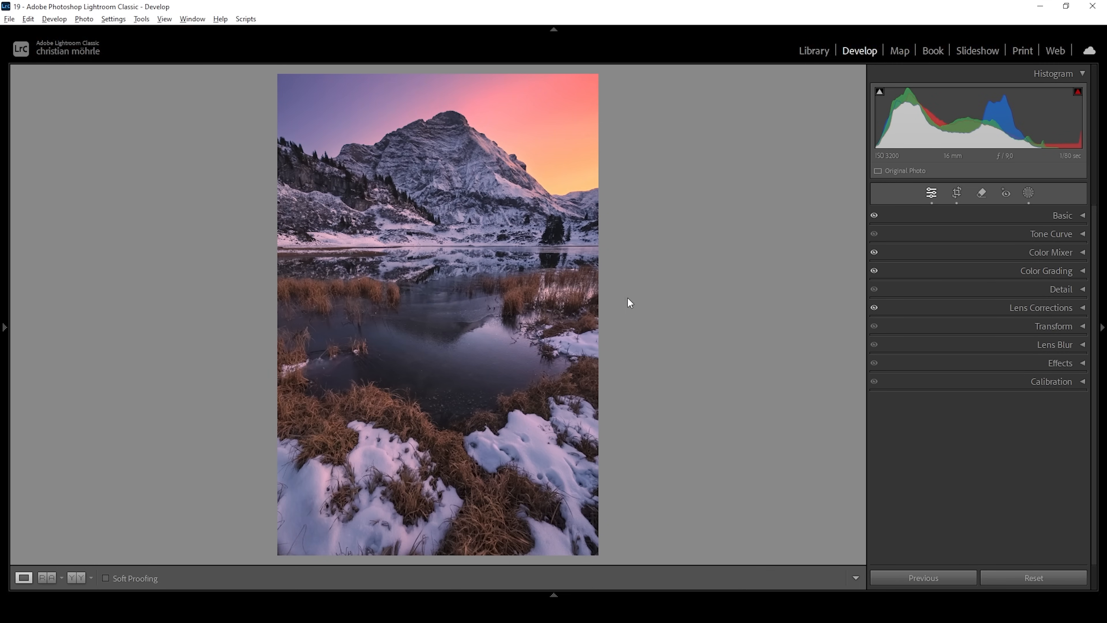
Shift the Blue Primary hue slightly toward teal in Calibration
click(1048, 384)
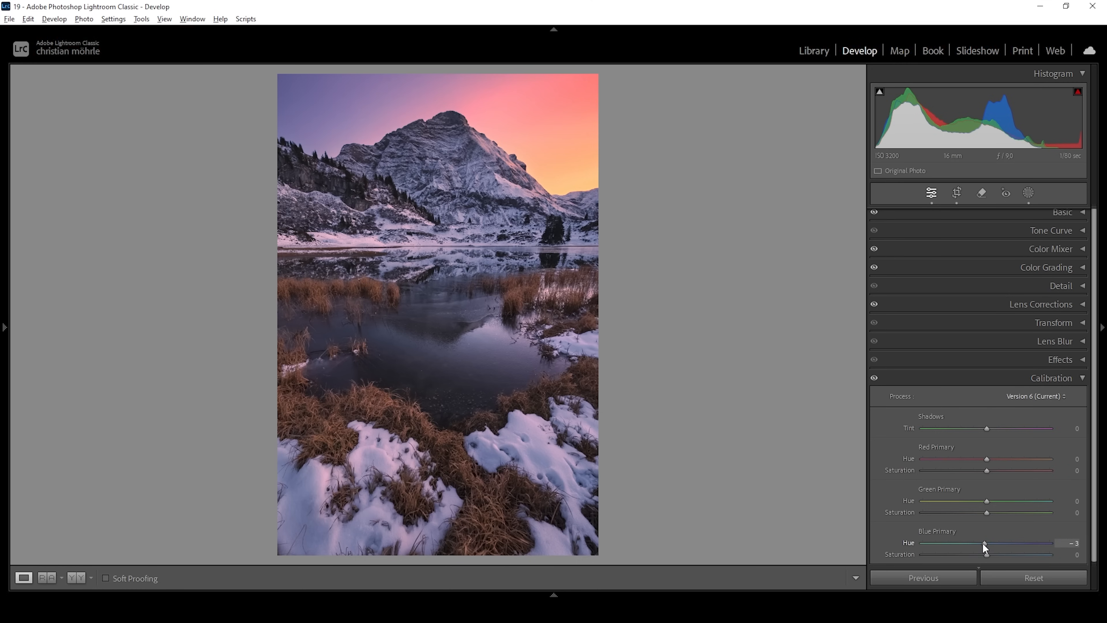
drag(983, 544, 977, 544)
click(1045, 378)
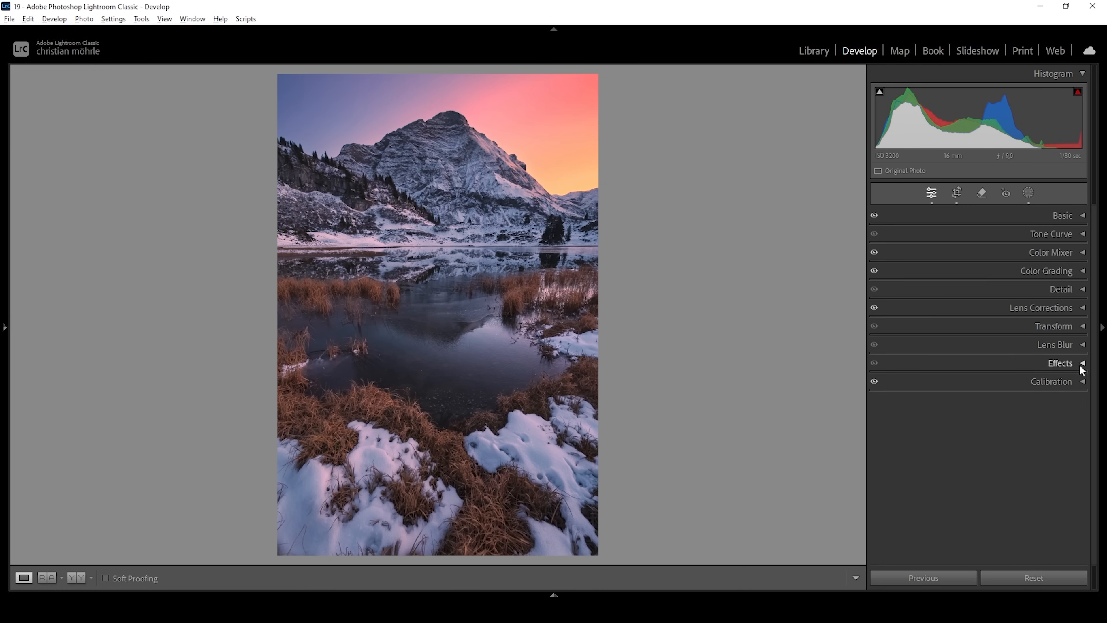
Set the sharpening Radius to 0.5, Detail to 100 and Masking to 79
click(1024, 291)
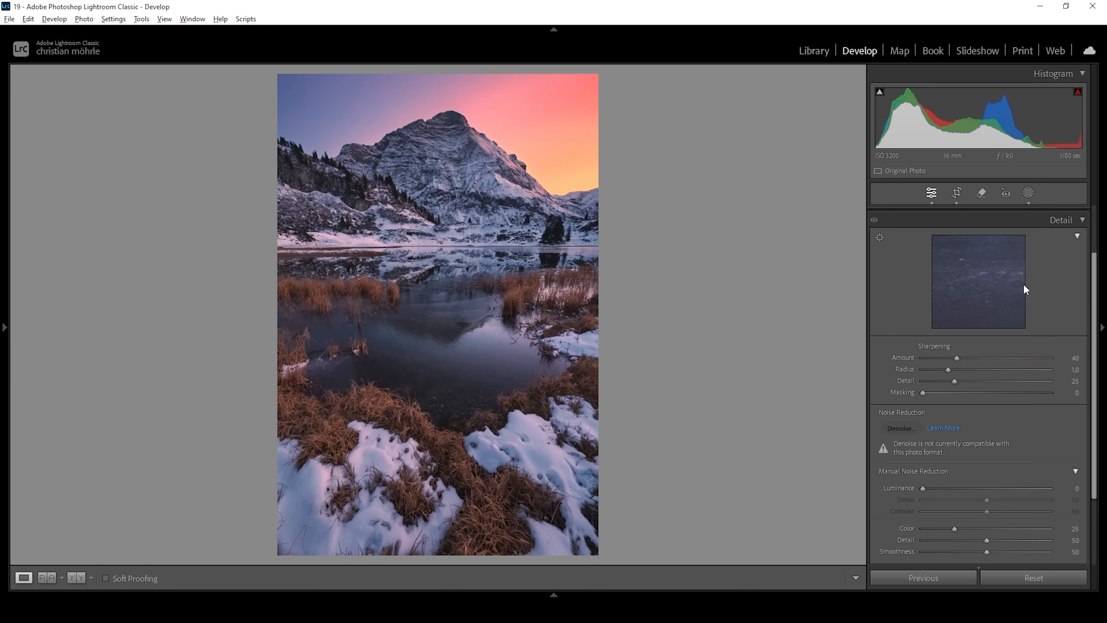
drag(951, 369, 1081, 384)
drag(926, 393, 1024, 389)
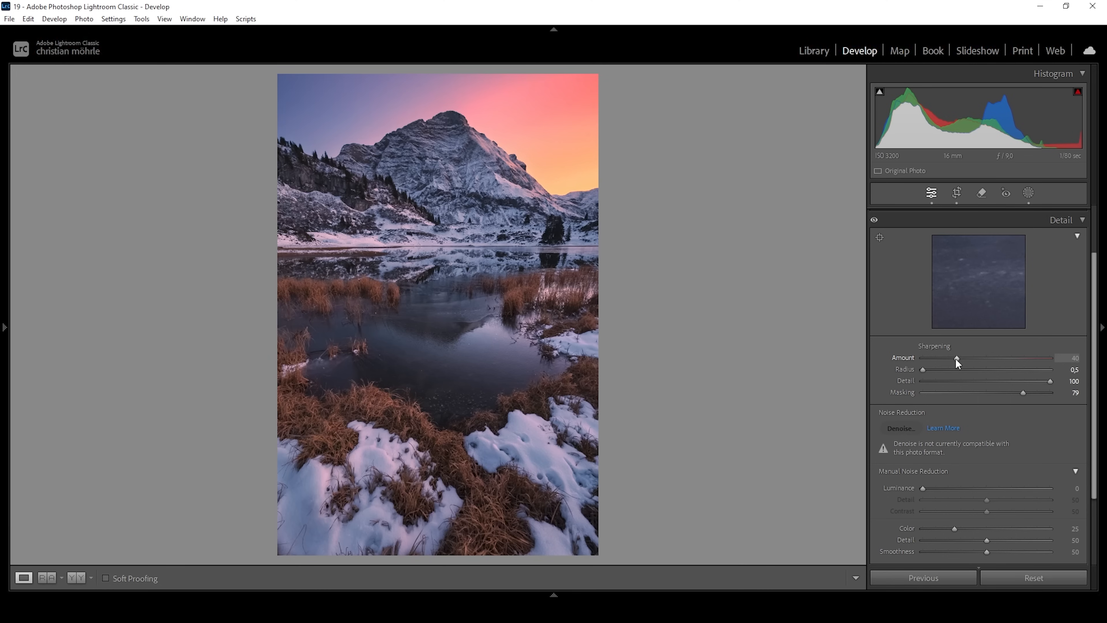